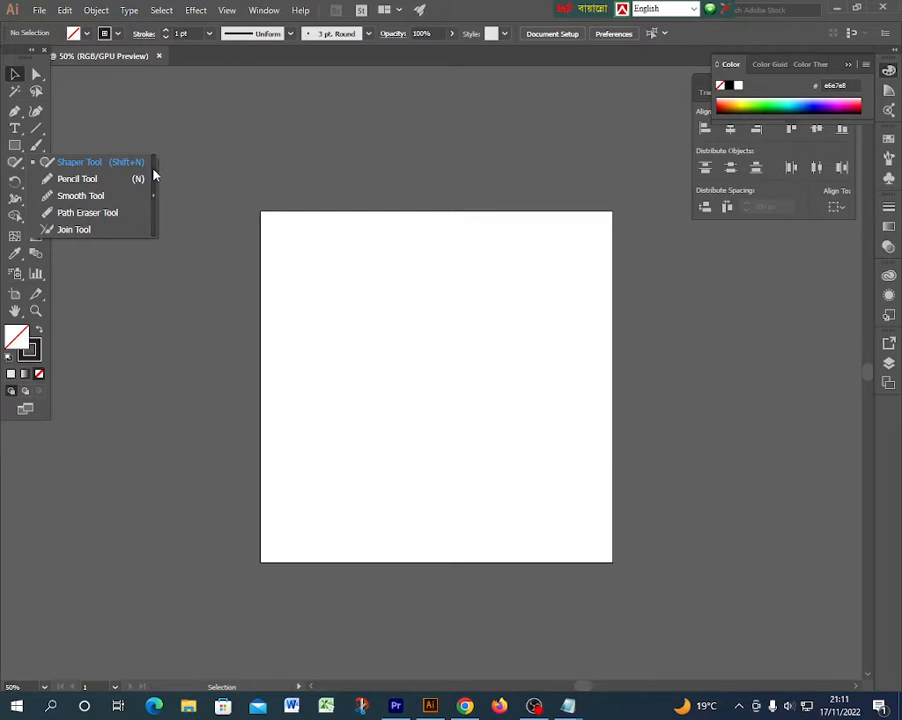
# Detach the Shaper tool group as a floating palette above the artboard and activate the Shaper Tool
pyautogui.click(153, 175)
pyautogui.moveTo(82, 175)
pyautogui.mouseDown()
pyautogui.moveTo(190, 172)
pyautogui.moveTo(412, 119)
pyautogui.mouseUp()
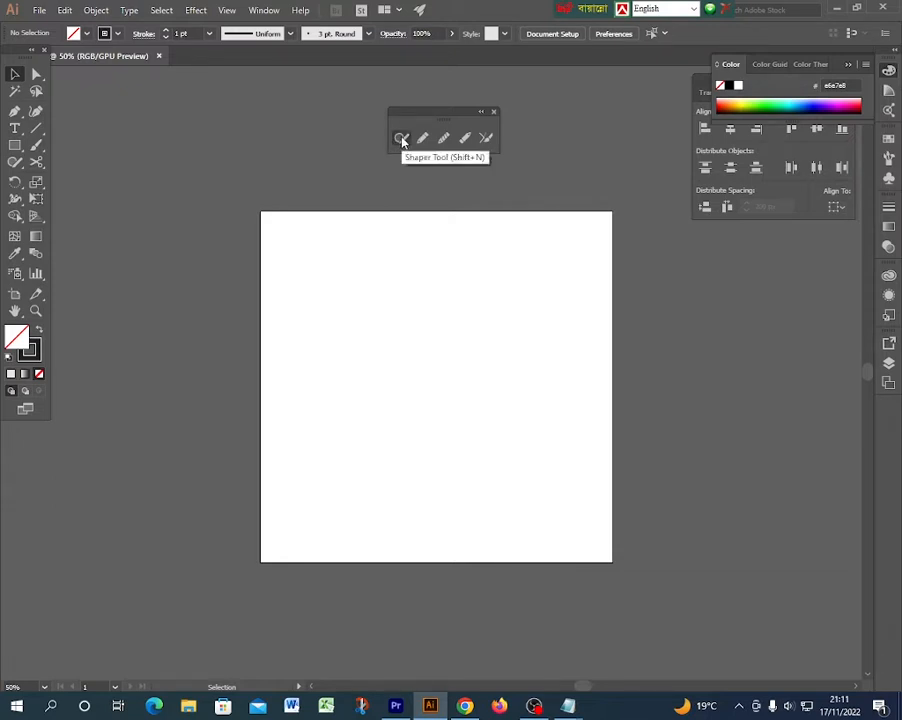
pyautogui.click(401, 139)
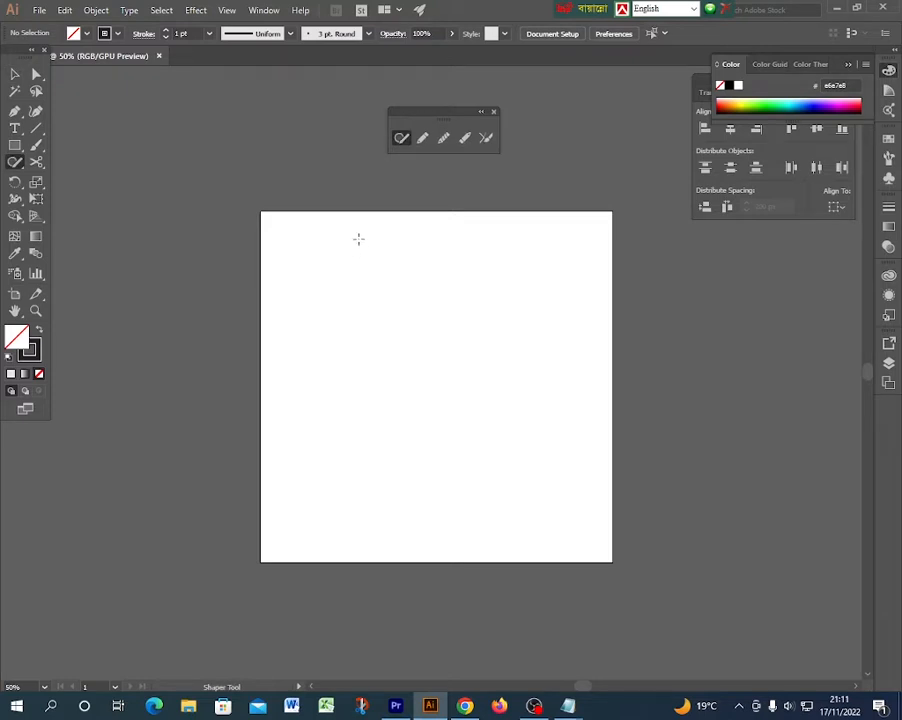
# Draw a square, a triangle, a circle and a hexagon on the artboard with rough Shaper Tool strokes
pyautogui.moveTo(358, 239)
pyautogui.mouseDown()
pyautogui.moveTo(358, 278)
pyautogui.moveTo(374, 316)
pyautogui.moveTo(444, 316)
pyautogui.mouseUp()
pyautogui.moveTo(443, 265)
pyautogui.mouseDown()
pyautogui.moveTo(437, 240)
pyautogui.moveTo(395, 240)
pyautogui.mouseUp()
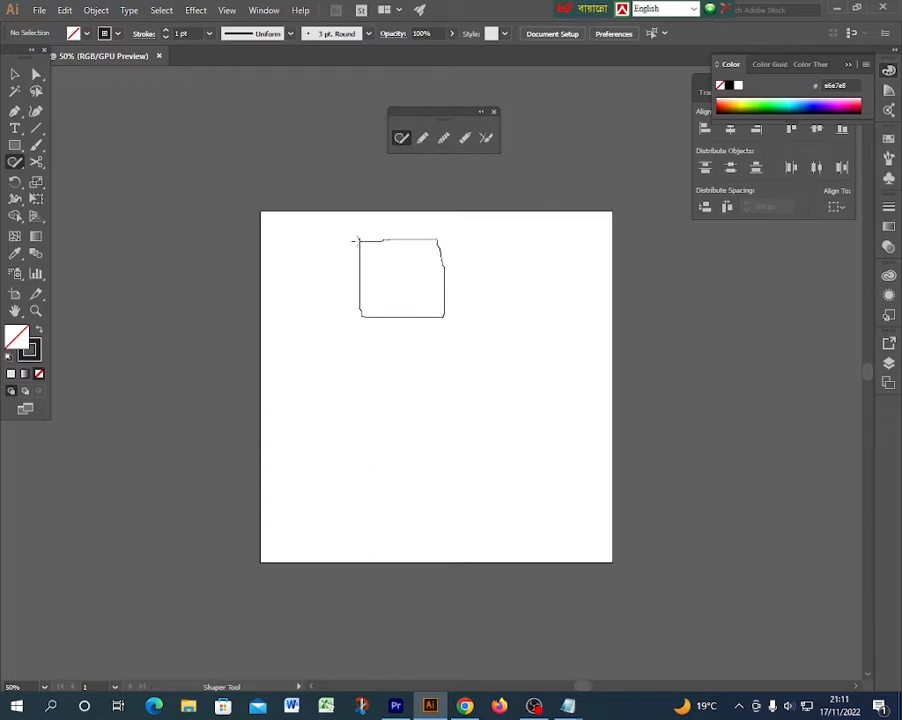
pyautogui.moveTo(355, 240); pyautogui.dragTo(358, 242)
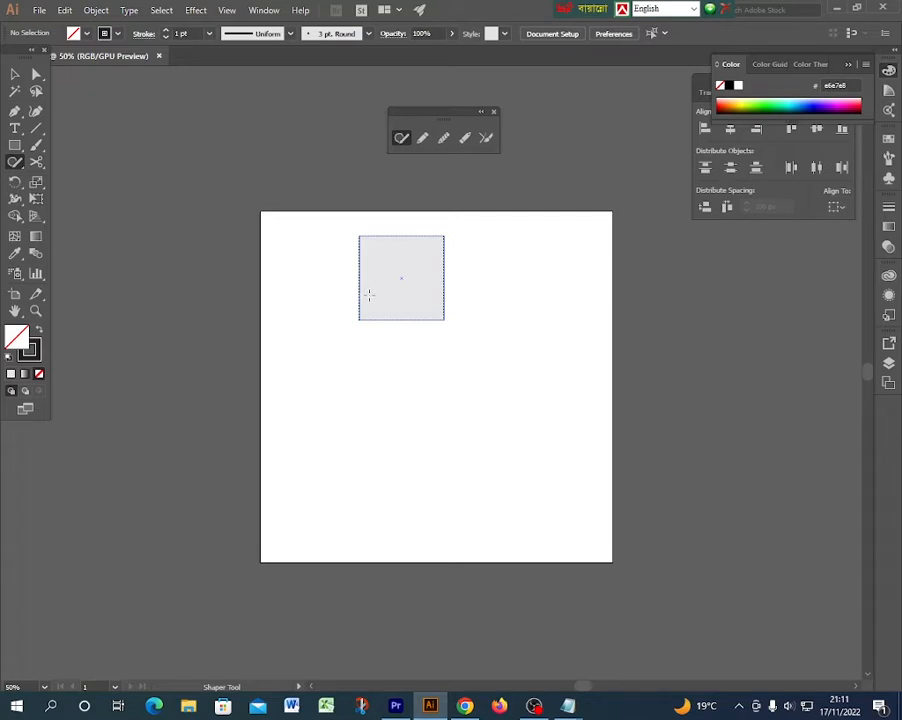
pyautogui.click(367, 356)
pyautogui.moveTo(457, 367)
pyautogui.mouseDown()
pyautogui.moveTo(421, 431)
pyautogui.moveTo(499, 431)
pyautogui.moveTo(456, 366)
pyautogui.mouseUp()
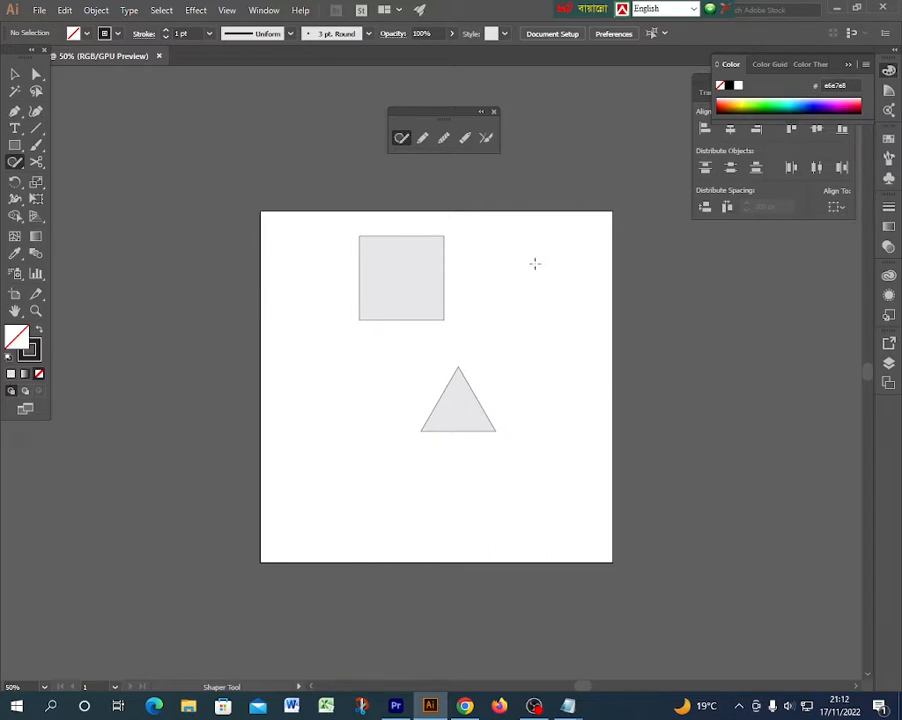
pyautogui.moveTo(541, 264)
pyautogui.mouseDown()
pyautogui.moveTo(508, 284)
pyautogui.moveTo(508, 321)
pyautogui.moveTo(530, 340)
pyautogui.moveTo(558, 344)
pyautogui.moveTo(596, 333)
pyautogui.moveTo(598, 298)
pyautogui.moveTo(573, 272)
pyautogui.moveTo(538, 265)
pyautogui.mouseUp()
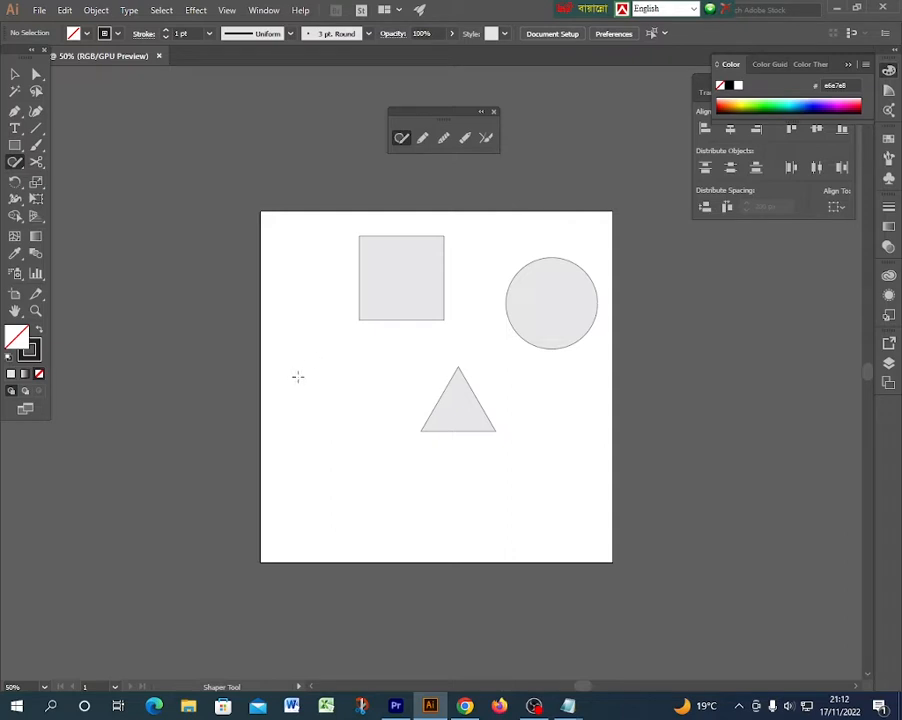
pyautogui.moveTo(298, 376)
pyautogui.mouseDown()
pyautogui.moveTo(337, 343)
pyautogui.moveTo(360, 388)
pyautogui.moveTo(358, 423)
pyautogui.moveTo(331, 444)
pyautogui.moveTo(298, 376)
pyautogui.mouseUp()
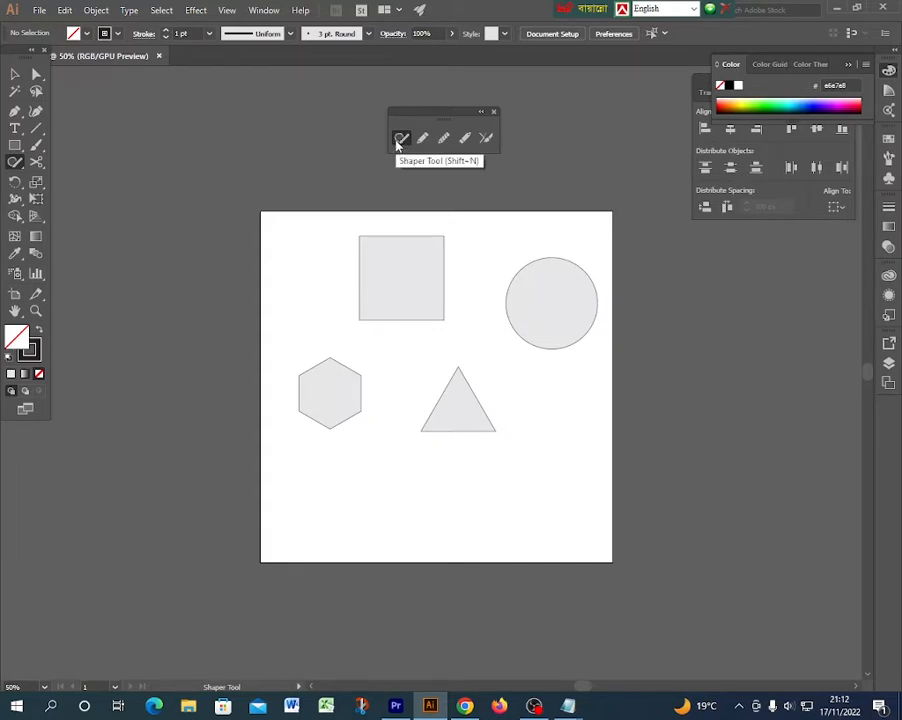
pyautogui.moveTo(297, 220)
pyautogui.mouseDown()
pyautogui.moveTo(291, 237)
pyautogui.moveTo(339, 287)
pyautogui.mouseUp()
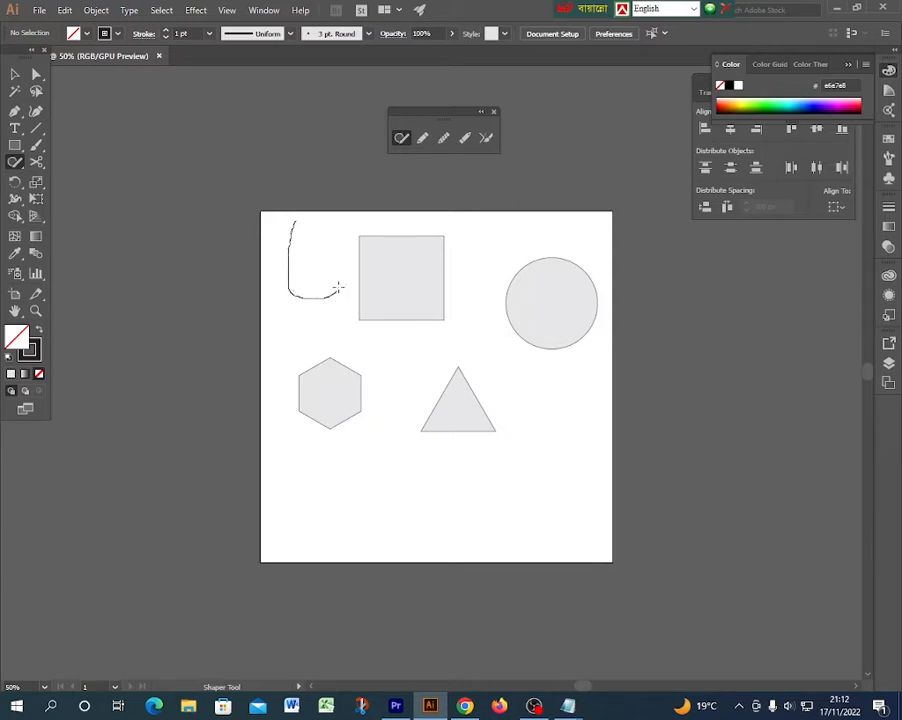
# Delete all the Shaper shapes from the artboard
pyautogui.moveTo(249, 212); pyautogui.dragTo(566, 441)
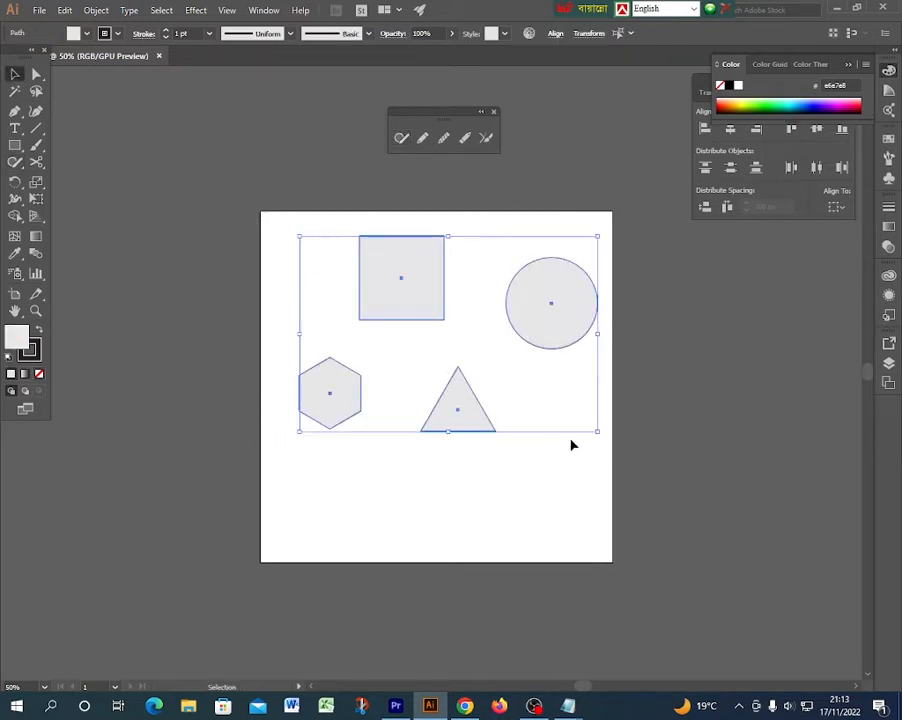
pyautogui.press('Delete')
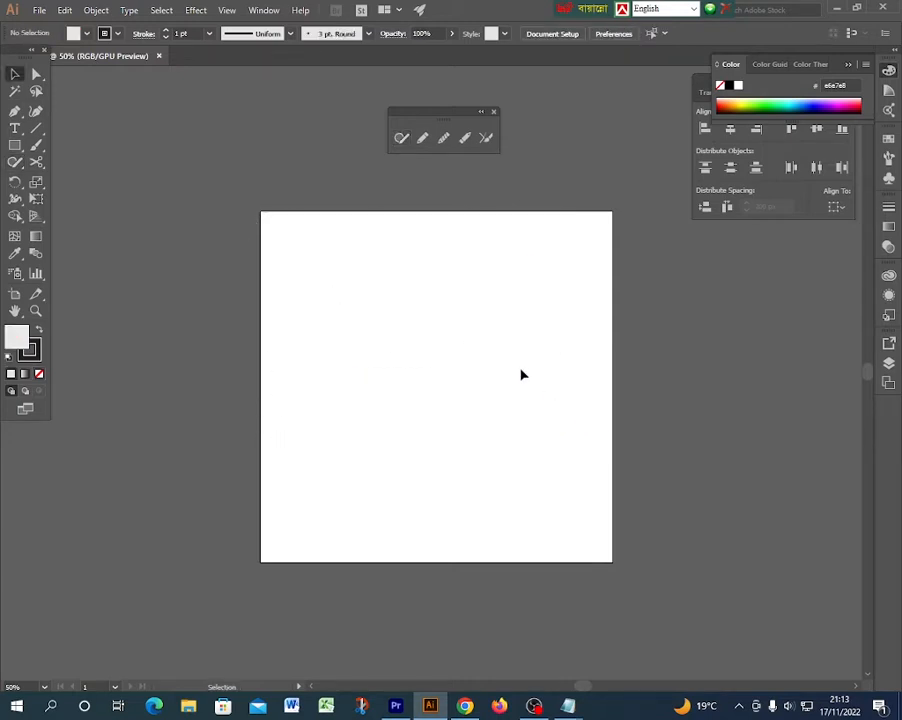
# Draw a series of separate wavy freehand lines across the artboard with the Pencil Tool
pyautogui.click(421, 141)
pyautogui.moveTo(332, 349)
pyautogui.mouseDown()
pyautogui.moveTo(352, 311)
pyautogui.moveTo(433, 319)
pyautogui.moveTo(535, 301)
pyautogui.moveTo(630, 316)
pyautogui.mouseUp()
pyautogui.moveTo(358, 235); pyautogui.dragTo(589, 251)
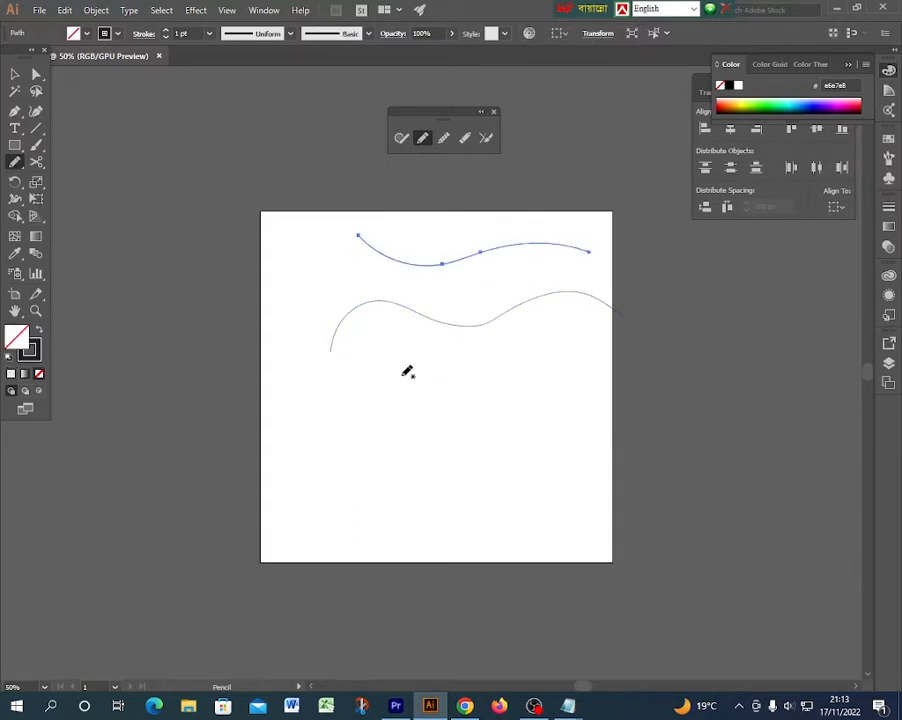
pyautogui.moveTo(398, 372)
pyautogui.mouseDown()
pyautogui.moveTo(450, 343)
pyautogui.moveTo(642, 342)
pyautogui.mouseUp()
pyautogui.moveTo(300, 258); pyautogui.dragTo(298, 371)
pyautogui.moveTo(318, 233)
pyautogui.mouseDown()
pyautogui.moveTo(414, 199)
pyautogui.moveTo(485, 216)
pyautogui.moveTo(578, 213)
pyautogui.mouseUp()
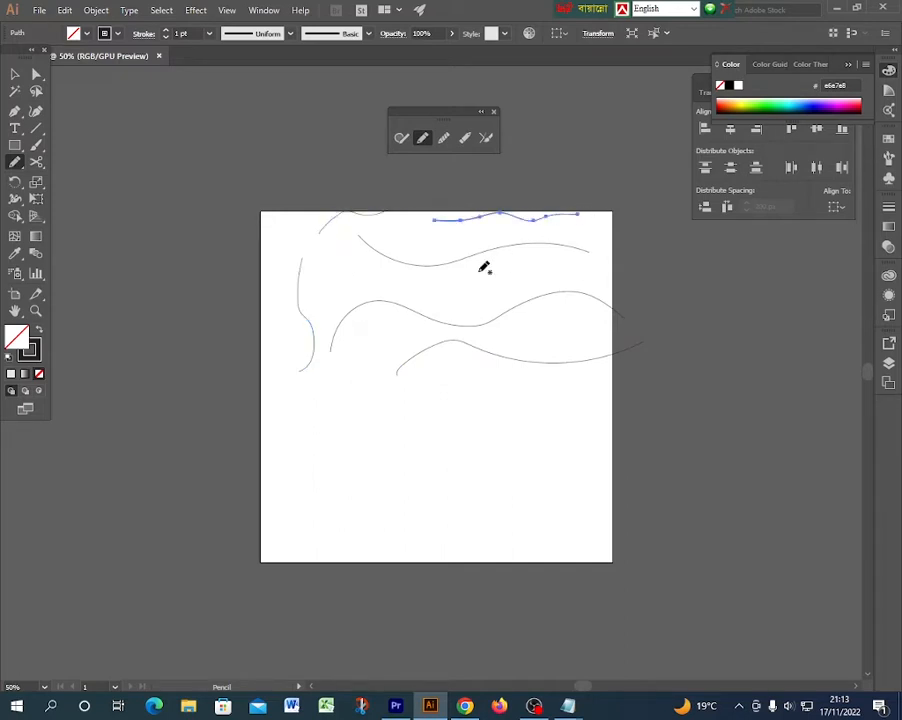
pyautogui.moveTo(343, 383); pyautogui.dragTo(543, 394)
pyautogui.moveTo(362, 477); pyautogui.dragTo(548, 435)
pyautogui.moveTo(295, 397)
pyautogui.mouseDown()
pyautogui.moveTo(299, 429)
pyautogui.moveTo(325, 487)
pyautogui.mouseUp()
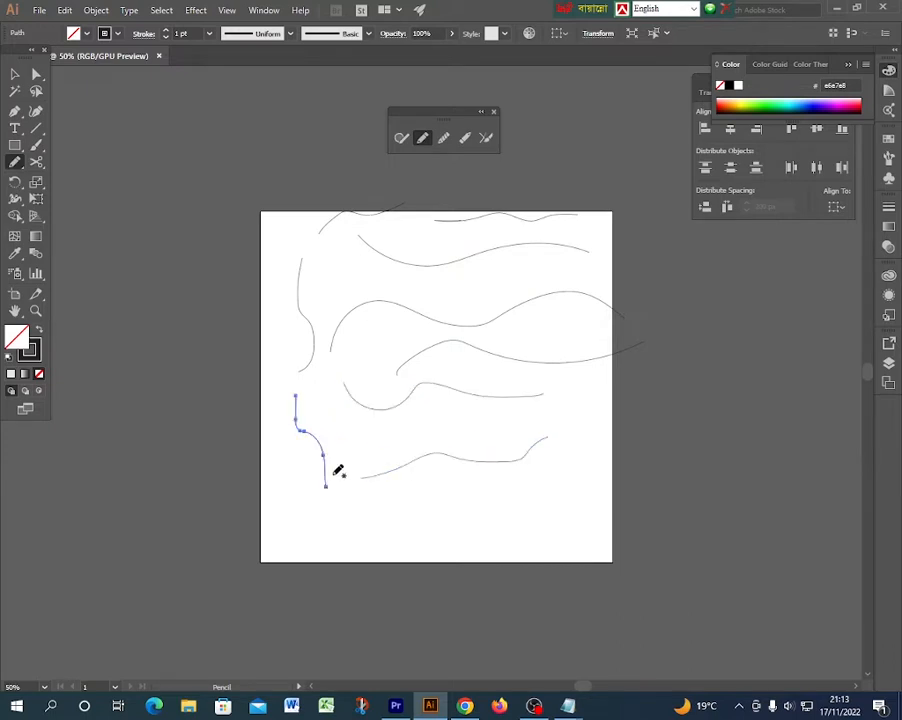
pyautogui.moveTo(269, 256)
pyautogui.mouseDown()
pyautogui.moveTo(289, 282)
pyautogui.moveTo(294, 325)
pyautogui.mouseUp()
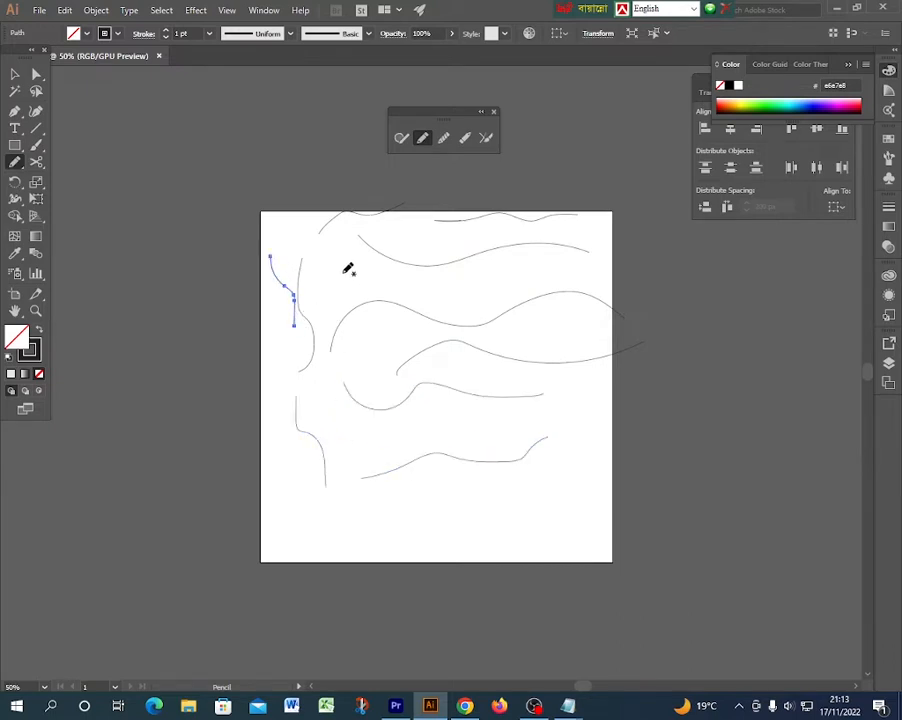
pyautogui.moveTo(440, 284); pyautogui.dragTo(341, 272)
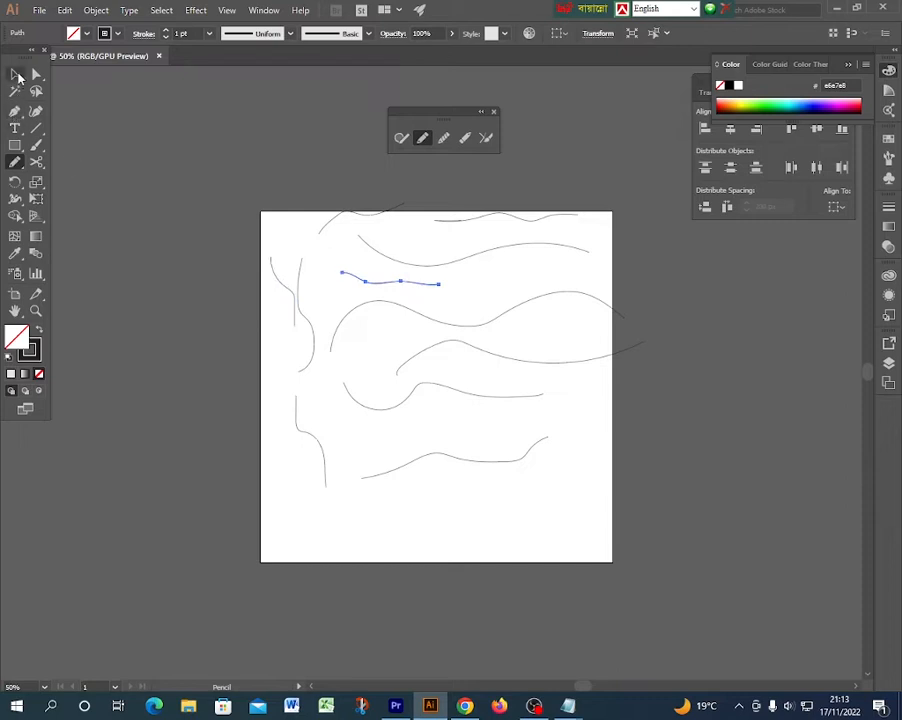
# Set the stroke weight of the wavy line crossing the middle of the artboard's right edge to 8 pt
pyautogui.click(17, 77)
pyautogui.moveTo(266, 209)
pyautogui.mouseDown()
pyautogui.moveTo(396, 342)
pyautogui.moveTo(515, 521)
pyautogui.moveTo(500, 506)
pyautogui.mouseUp()
pyautogui.click(504, 368)
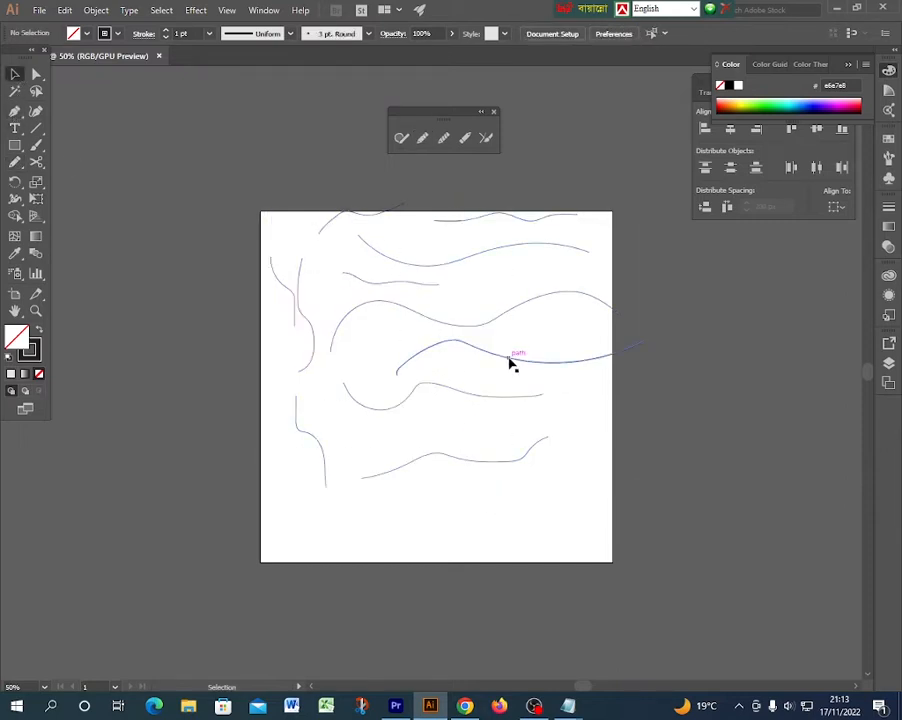
pyautogui.click(509, 360)
pyautogui.scroll(3, 180, 33)
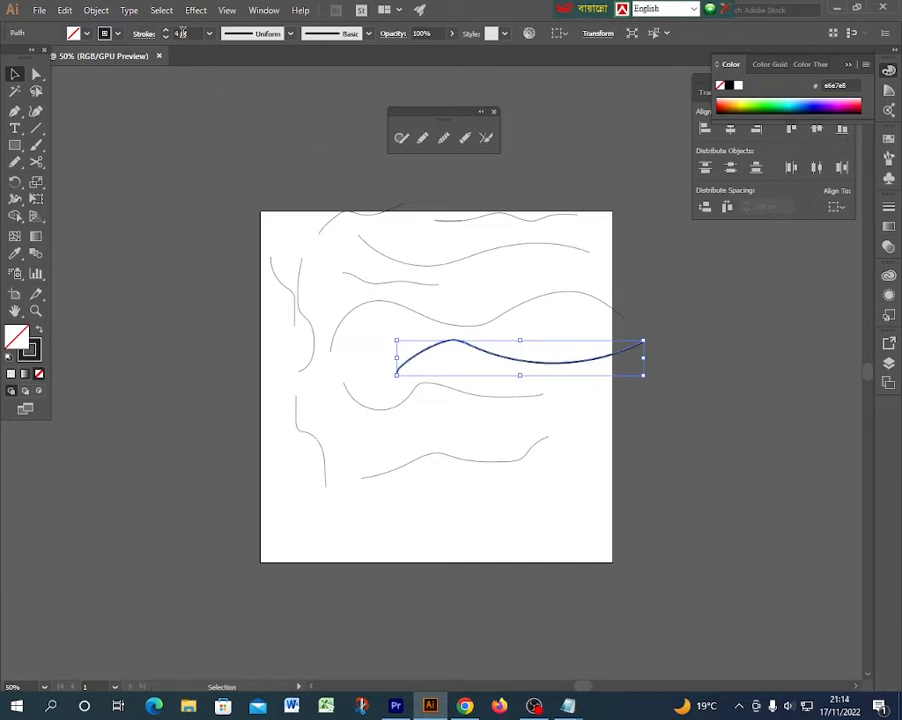
pyautogui.click(182, 33)
pyautogui.press('Up')
pyautogui.press('Up')
pyautogui.press('Up')
pyautogui.press('Up')
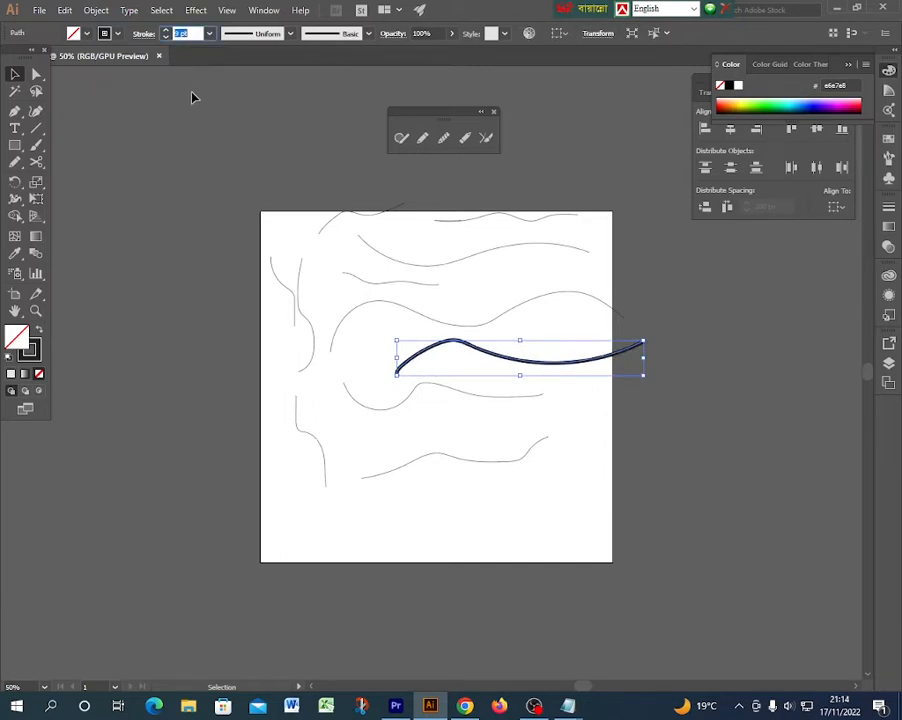
# Change the thickened wavy line's stroke colour to the violet-blue 4d00ff and deselect it
pyautogui.click(38, 343)
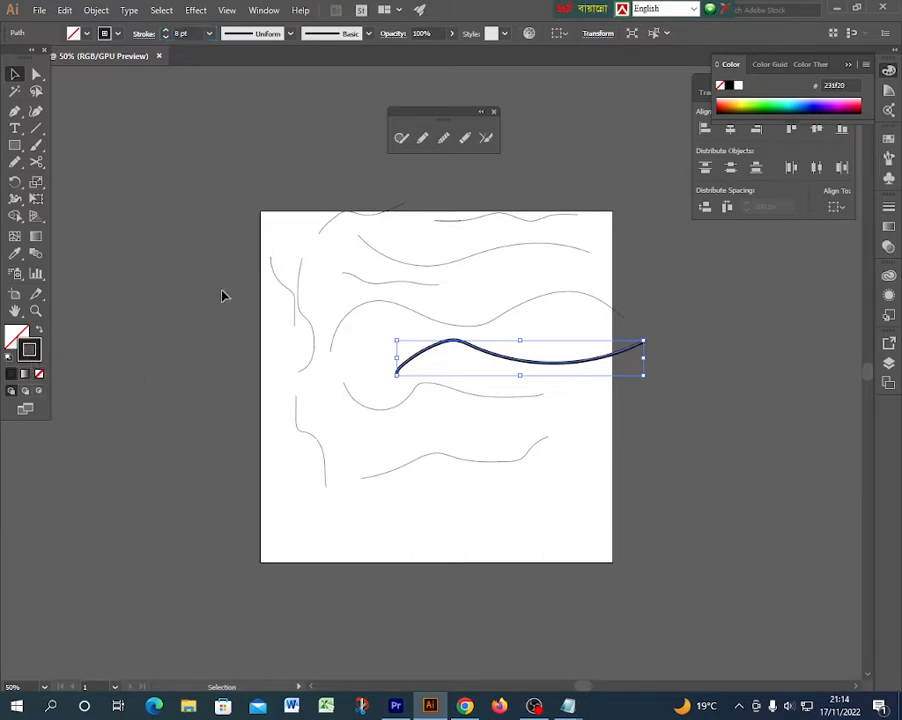
pyautogui.moveTo(771, 104); pyautogui.dragTo(785, 110)
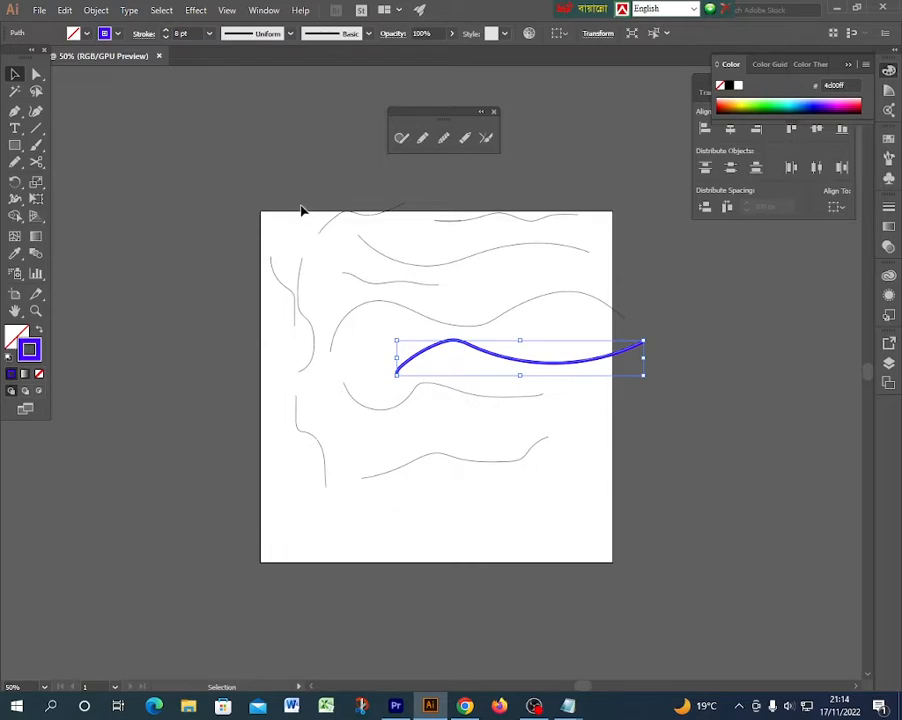
pyautogui.click(343, 200)
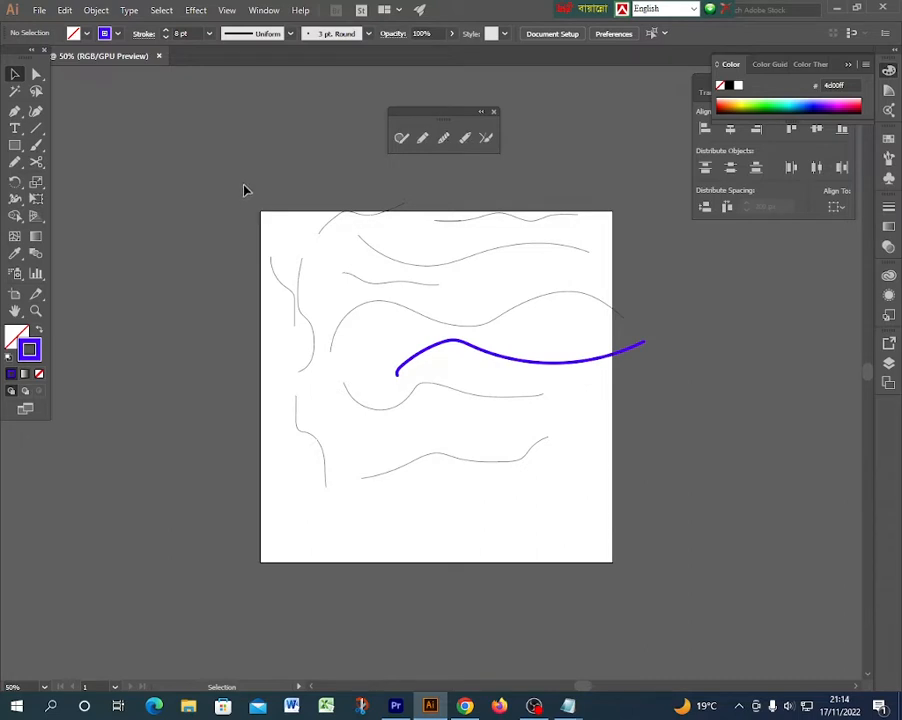
# Delete all the pencil lines from the artboard
pyautogui.moveTo(507, 535); pyautogui.dragTo(503, 531)
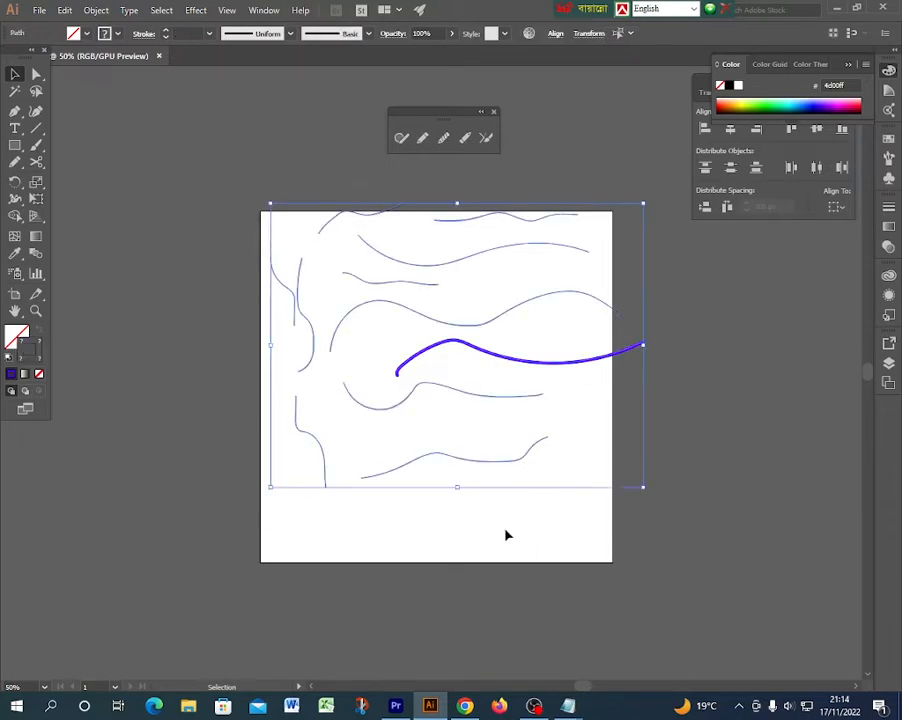
pyautogui.press('Delete')
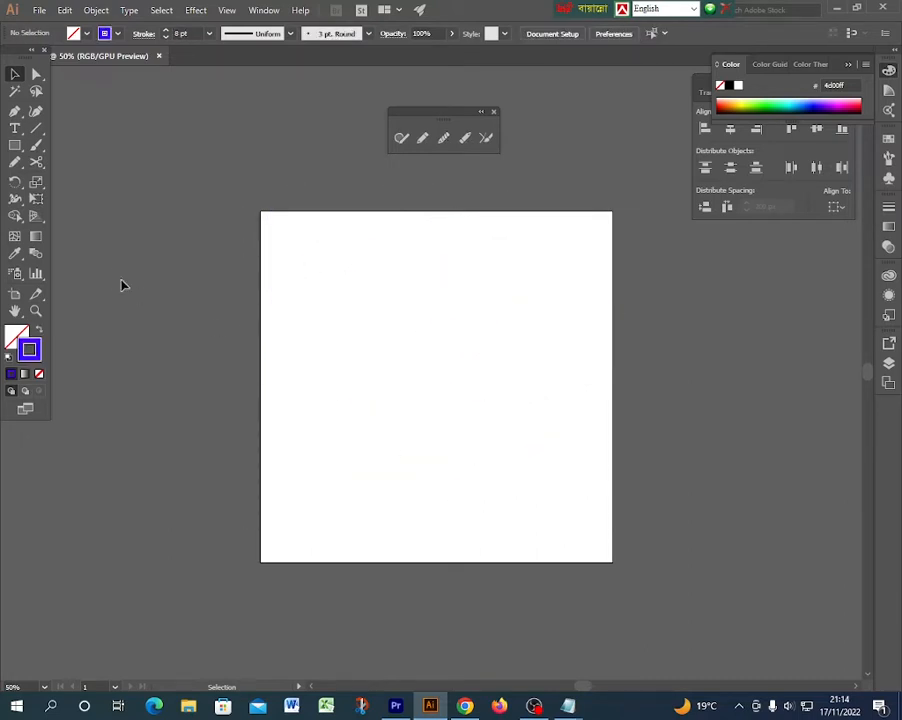
# Draw a closed, straight-sided quadrilateral left of the artboard's centre with the Pen Tool
pyautogui.click(15, 111)
pyautogui.click(337, 349)
pyautogui.click(393, 302)
pyautogui.click(405, 391)
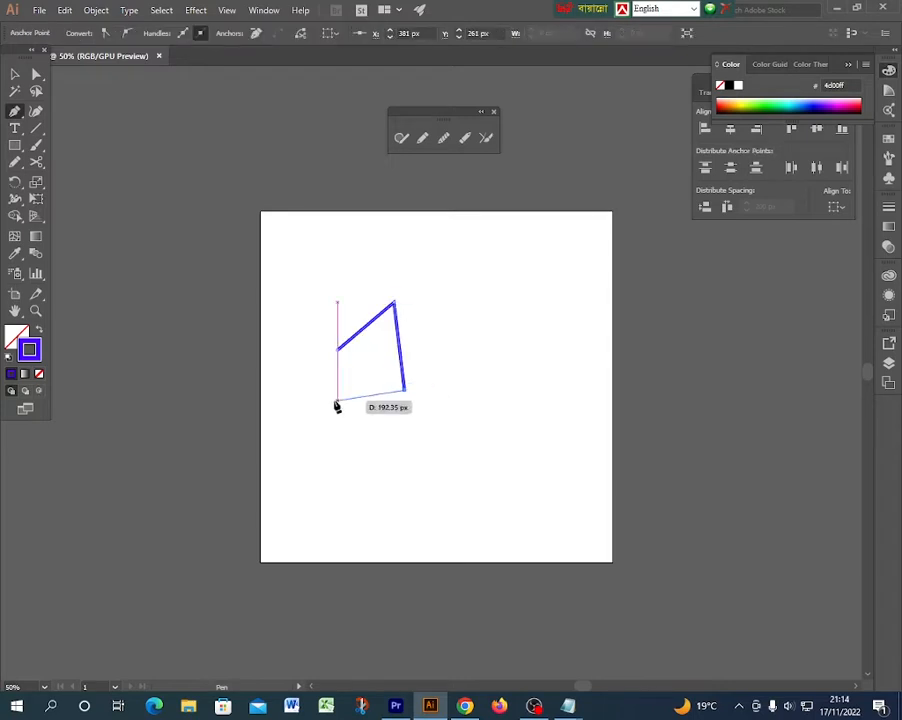
pyautogui.click(332, 400)
pyautogui.click(338, 350)
# Draw a closed Pen Tool shape right of the quadrilateral, combining curved and straight segments with several sharp corners
pyautogui.click(459, 310)
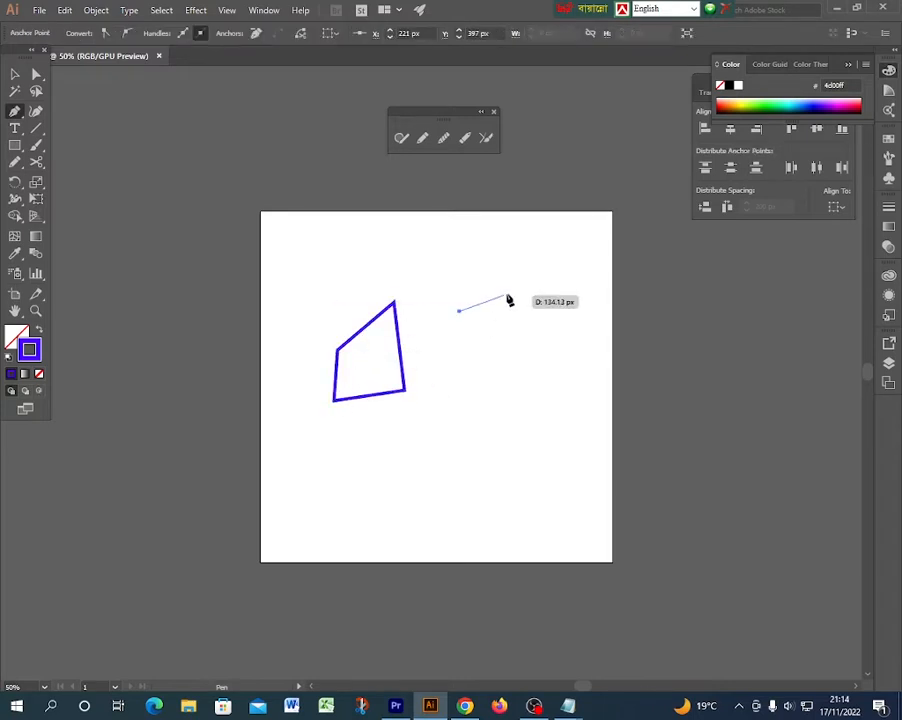
pyautogui.moveTo(510, 293); pyautogui.dragTo(547, 316)
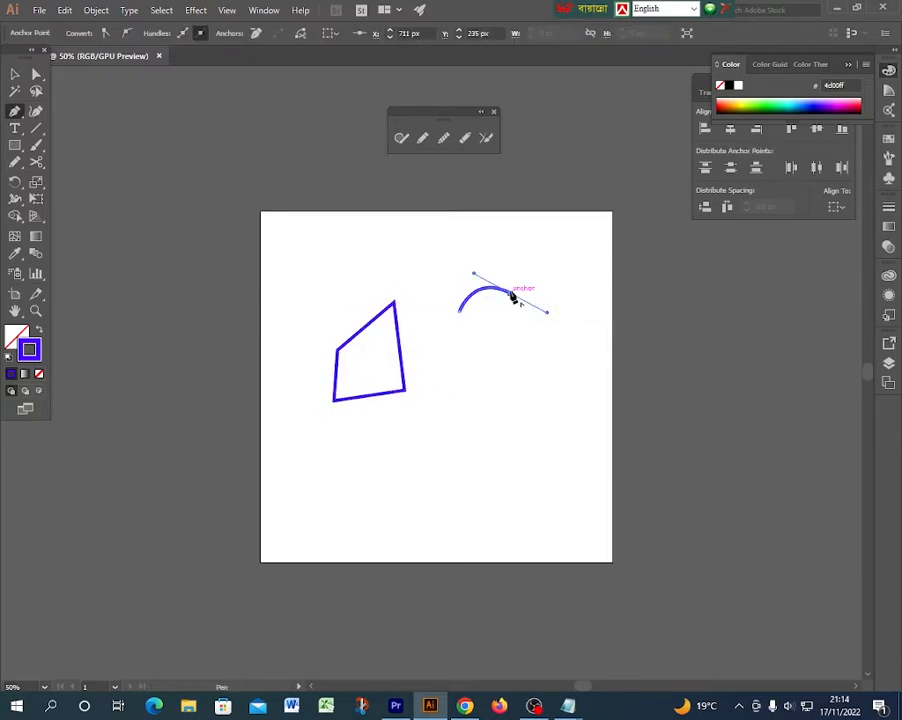
pyautogui.click(510, 293)
pyautogui.click(554, 273)
pyautogui.click(567, 312)
pyautogui.moveTo(540, 338); pyautogui.dragTo(553, 380)
pyautogui.click(486, 379)
pyautogui.moveTo(459, 310); pyautogui.dragTo(461, 320)
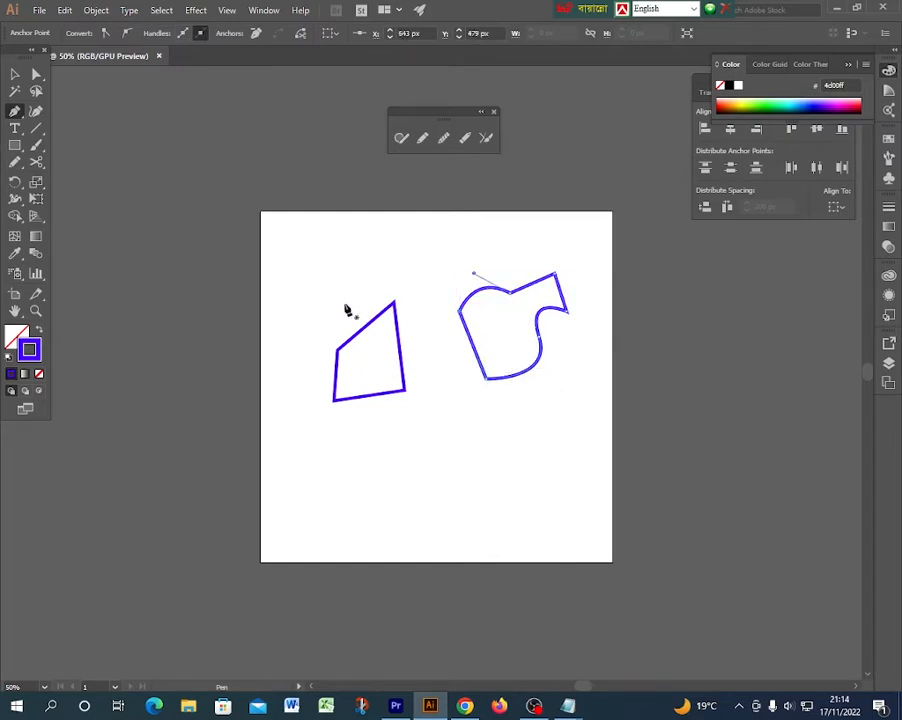
# Smooth the sharp inward corner between the mixed shape's rounded top and its slanted edge with the Smooth Tool
pyautogui.click(15, 75)
pyautogui.hotkey('ctrl', '+')
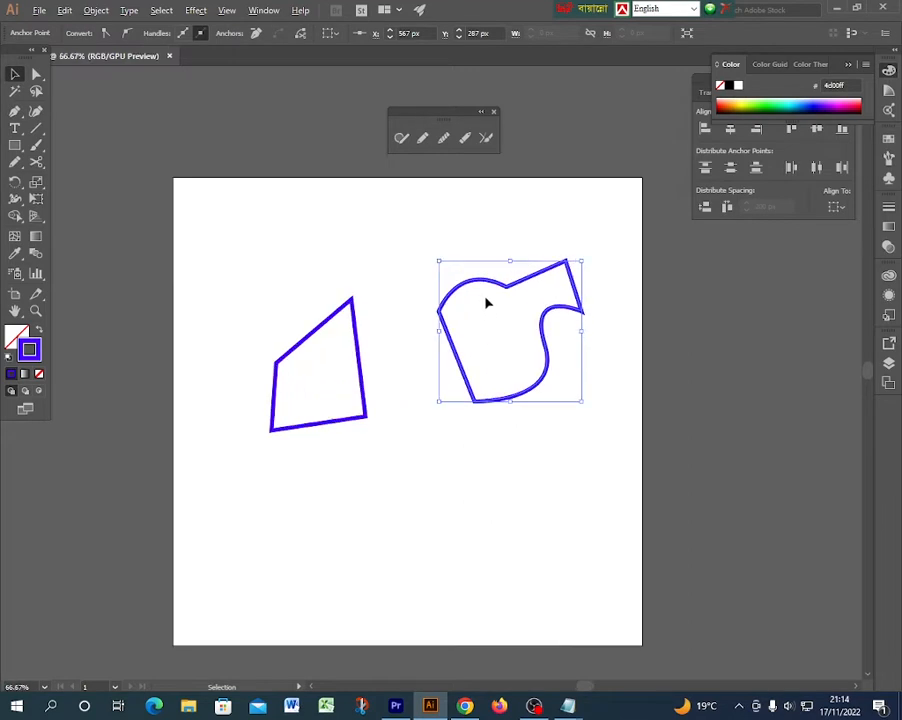
pyautogui.hotkey('ctrl', '+')
pyautogui.hotkey('ctrl', '+')
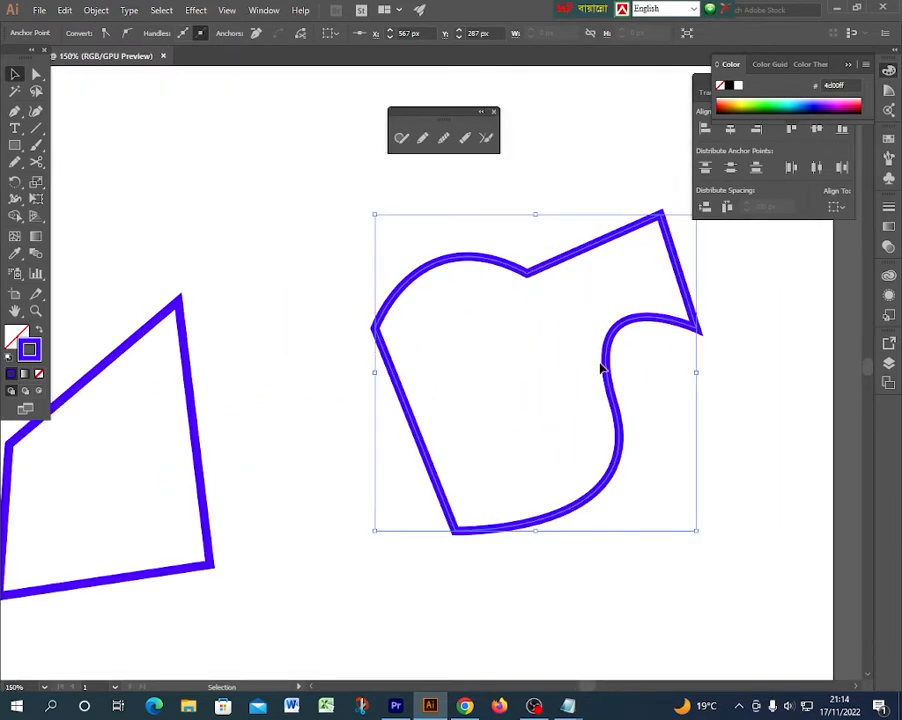
pyautogui.scroll(1, 659, 260)
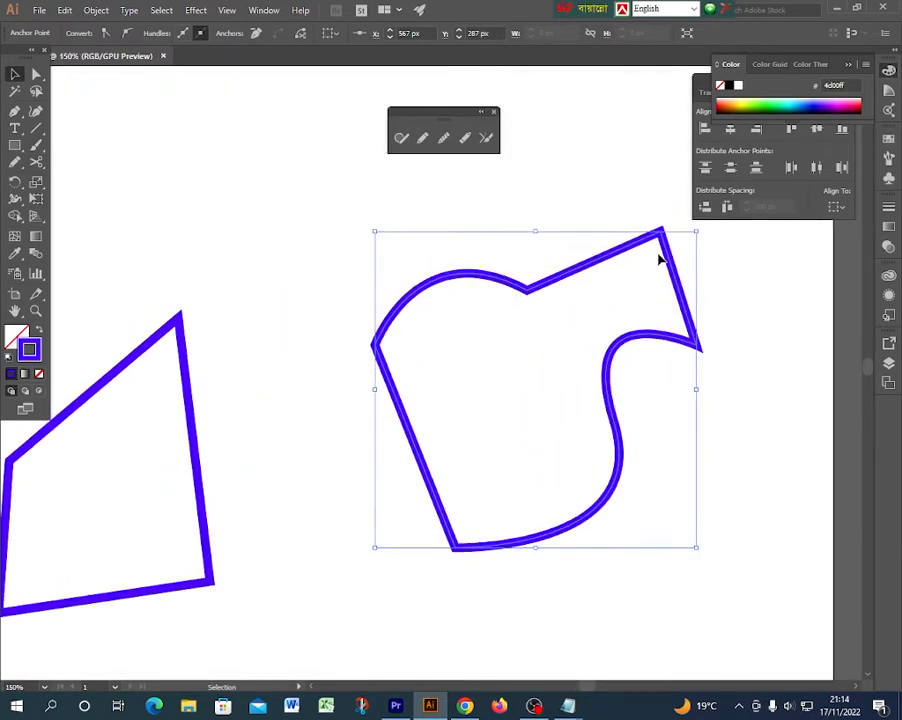
pyautogui.click(444, 146)
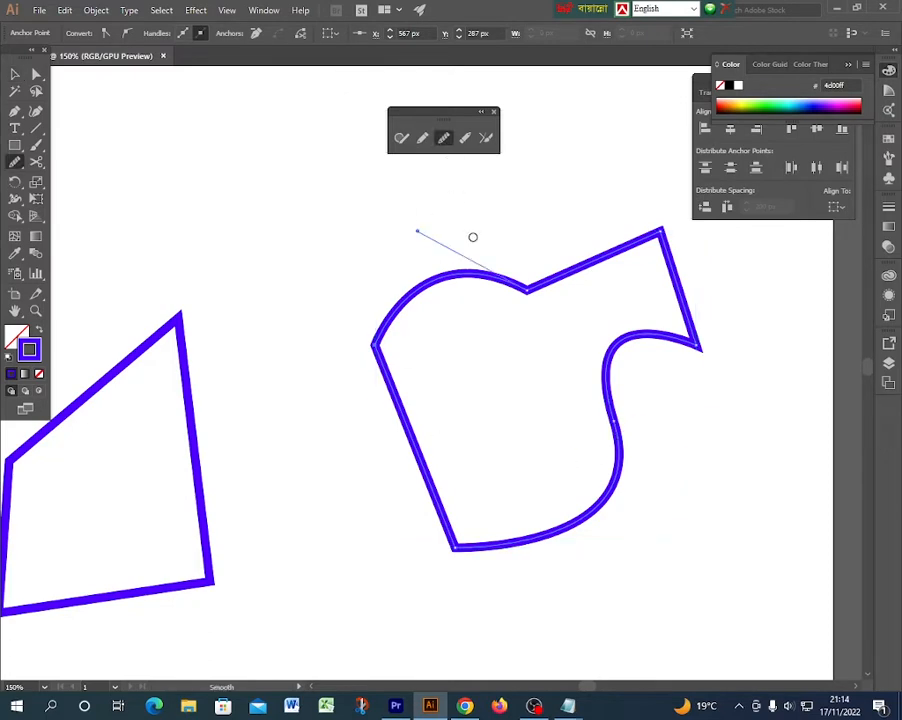
pyautogui.scroll(4, 540, 302)
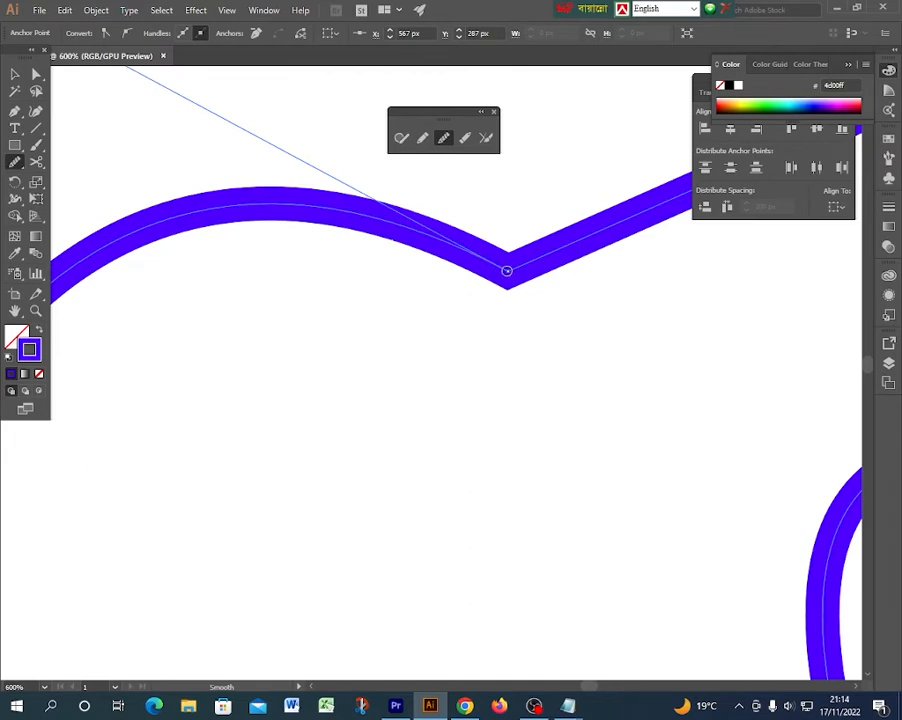
pyautogui.scroll(-2, 458, 296)
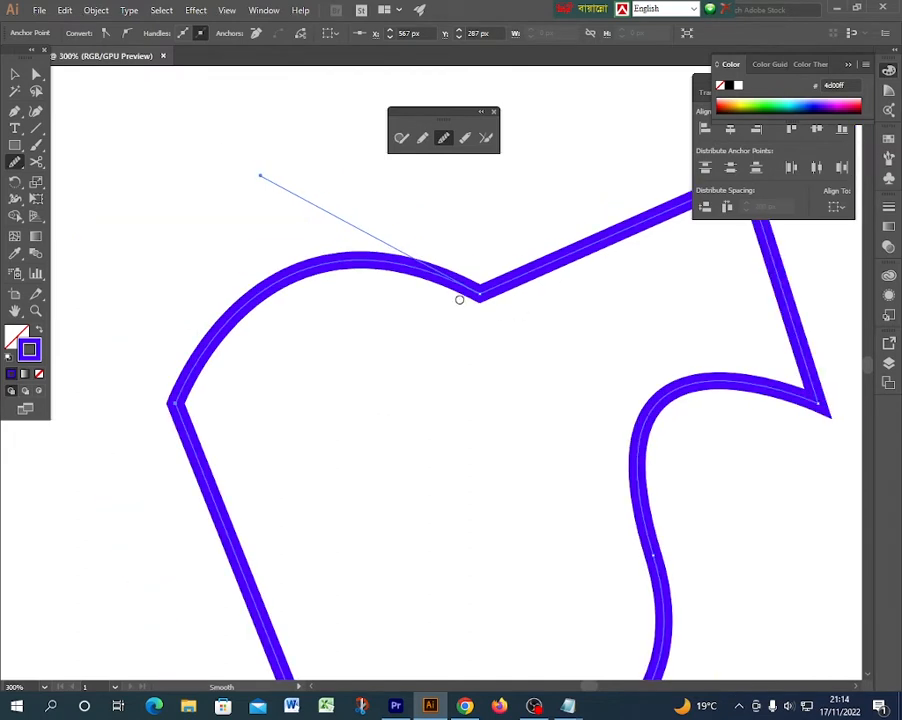
pyautogui.moveTo(476, 289); pyautogui.dragTo(549, 287)
pyautogui.moveTo(483, 291)
pyautogui.mouseDown()
pyautogui.moveTo(515, 293)
pyautogui.moveTo(461, 286)
pyautogui.moveTo(555, 293)
pyautogui.mouseUp()
pyautogui.moveTo(457, 281)
pyautogui.mouseDown()
pyautogui.moveTo(426, 283)
pyautogui.moveTo(519, 283)
pyautogui.moveTo(428, 266)
pyautogui.moveTo(468, 282)
pyautogui.moveTo(420, 274)
pyautogui.moveTo(571, 288)
pyautogui.moveTo(412, 268)
pyautogui.moveTo(515, 276)
pyautogui.moveTo(430, 261)
pyautogui.moveTo(379, 268)
pyautogui.moveTo(551, 279)
pyautogui.moveTo(391, 259)
pyautogui.moveTo(481, 281)
pyautogui.moveTo(418, 270)
pyautogui.moveTo(581, 268)
pyautogui.mouseUp()
# Smooth the mixed shape's inward right-hand curve and its bottom corner with the Smooth Tool
pyautogui.scroll(-2, 536, 304)
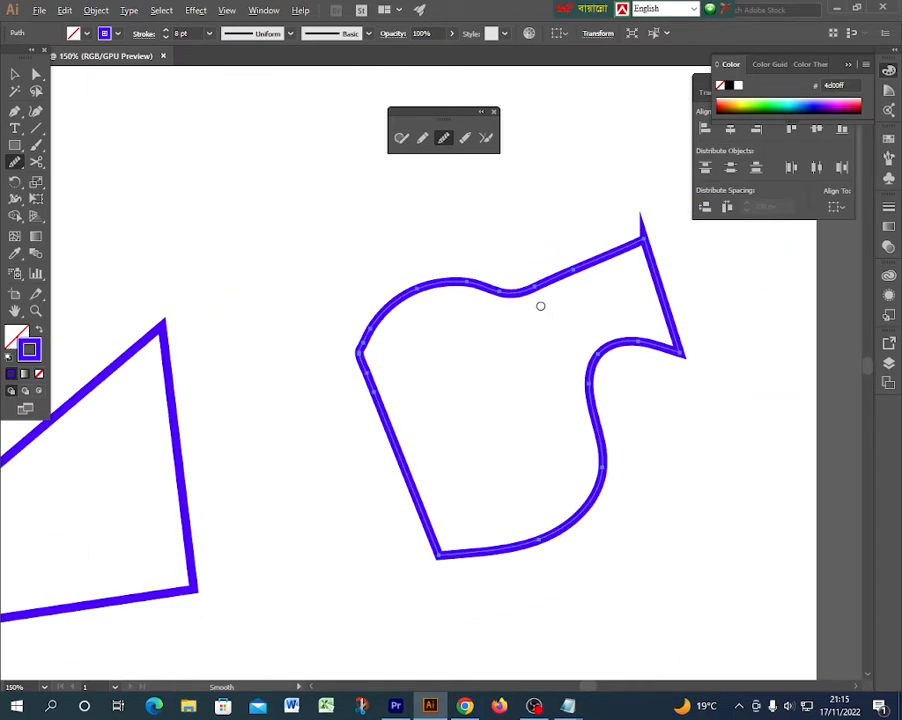
pyautogui.moveTo(600, 368)
pyautogui.mouseDown()
pyautogui.moveTo(596, 489)
pyautogui.moveTo(606, 463)
pyautogui.moveTo(588, 513)
pyautogui.moveTo(576, 524)
pyautogui.moveTo(601, 492)
pyautogui.moveTo(441, 553)
pyautogui.mouseUp()
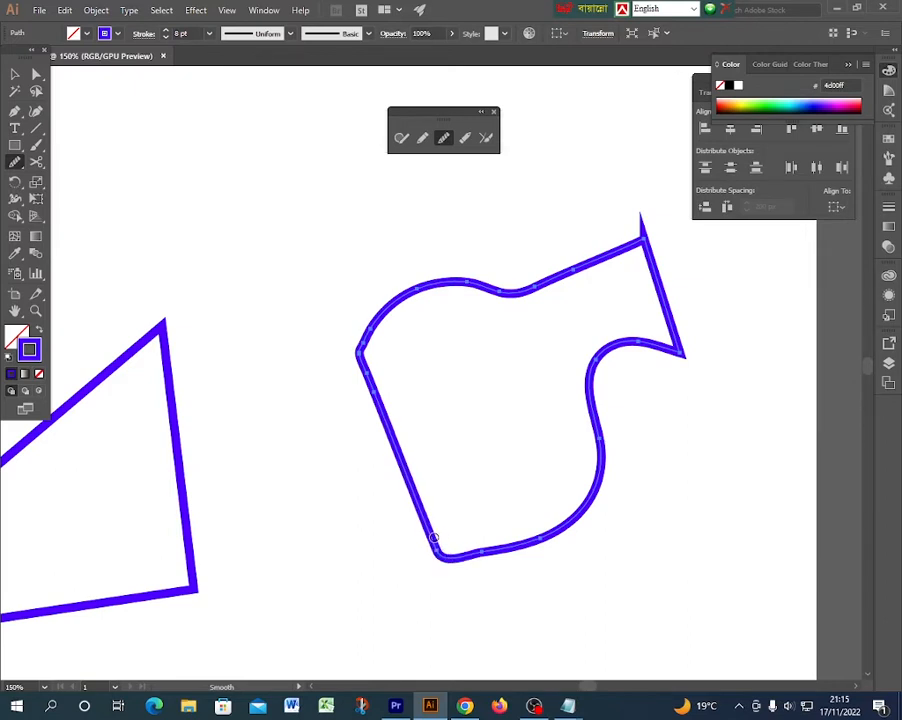
# Smooth the mixed shape's lower-left corner and the sharp corner on its left side with the Smooth Tool
pyautogui.moveTo(429, 535)
pyautogui.mouseDown()
pyautogui.moveTo(455, 566)
pyautogui.moveTo(523, 555)
pyautogui.moveTo(515, 543)
pyautogui.mouseUp()
pyautogui.moveTo(372, 324)
pyautogui.mouseDown()
pyautogui.moveTo(360, 352)
pyautogui.moveTo(368, 362)
pyautogui.mouseUp()
pyautogui.moveTo(359, 393); pyautogui.dragTo(359, 394)
pyautogui.moveTo(371, 322)
pyautogui.mouseDown()
pyautogui.moveTo(387, 380)
pyautogui.moveTo(360, 382)
pyautogui.mouseUp()
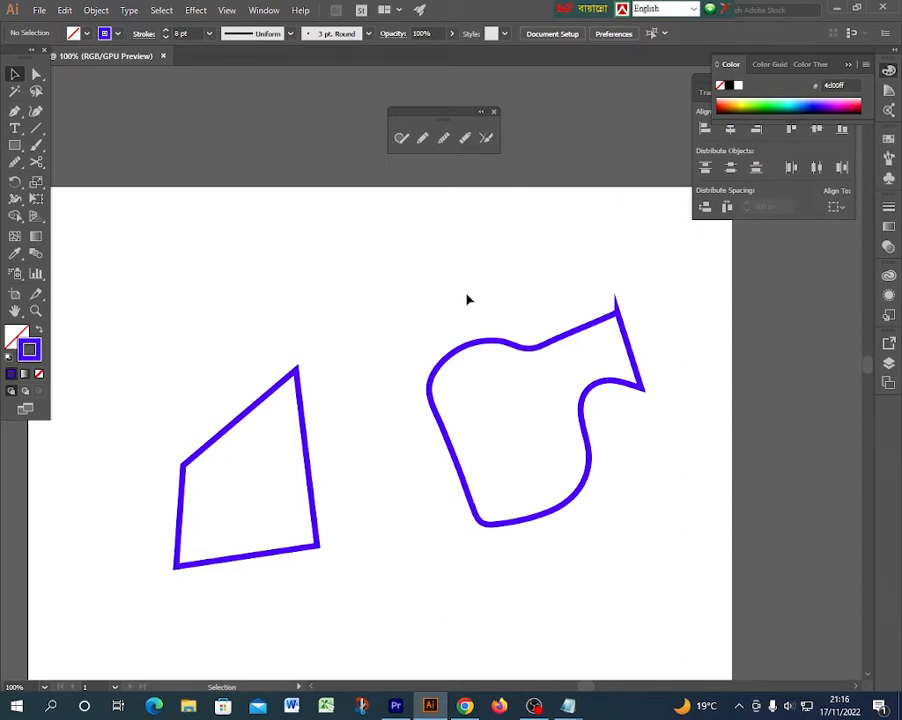
# Erase sections from the top, right curve and left edge of the mixed shape with the Path Eraser Tool
pyautogui.click(455, 358)
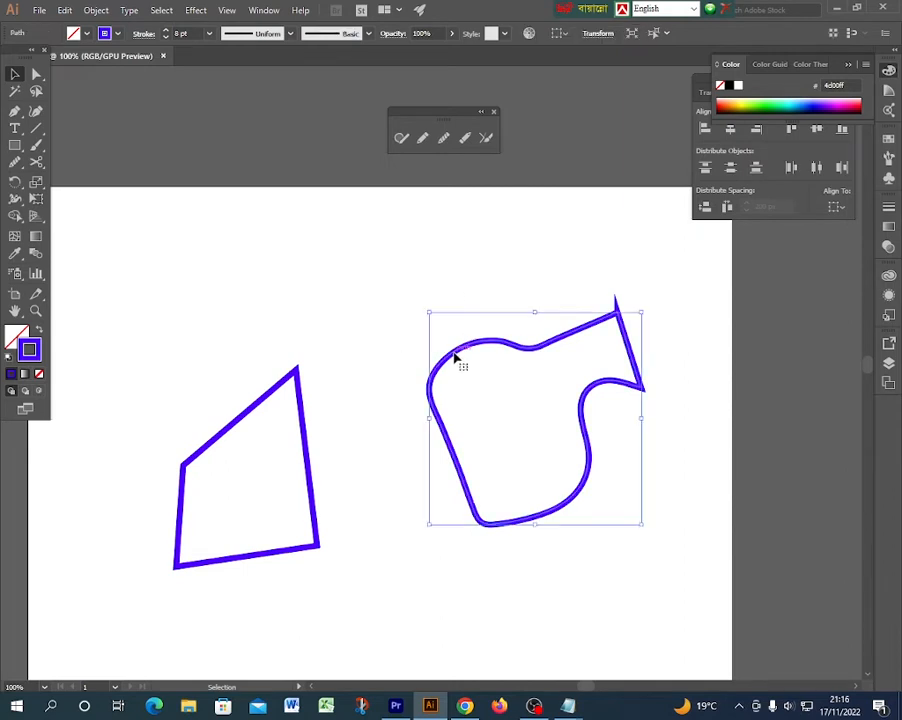
pyautogui.click(463, 139)
pyautogui.scroll(2, 495, 340)
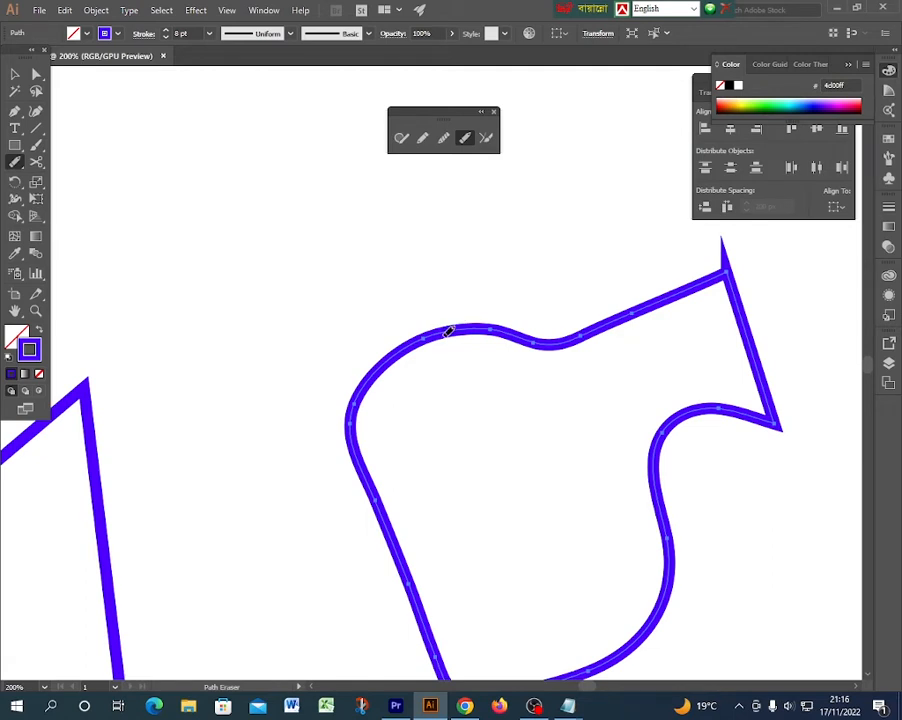
pyautogui.moveTo(450, 328)
pyautogui.mouseDown()
pyautogui.moveTo(580, 334)
pyautogui.moveTo(570, 330)
pyautogui.mouseUp()
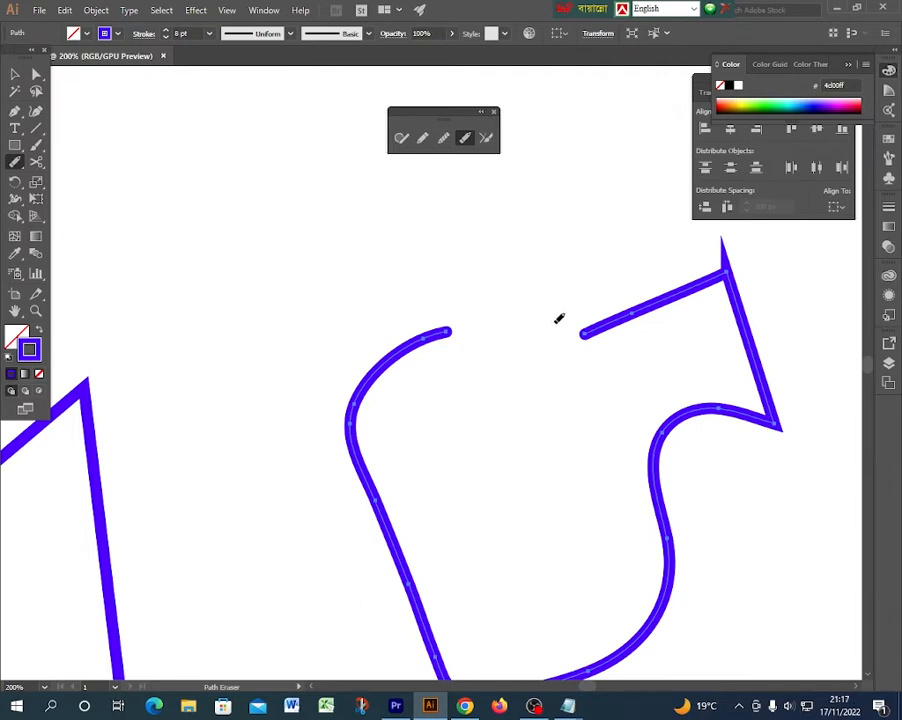
pyautogui.scroll(-1, 554, 380)
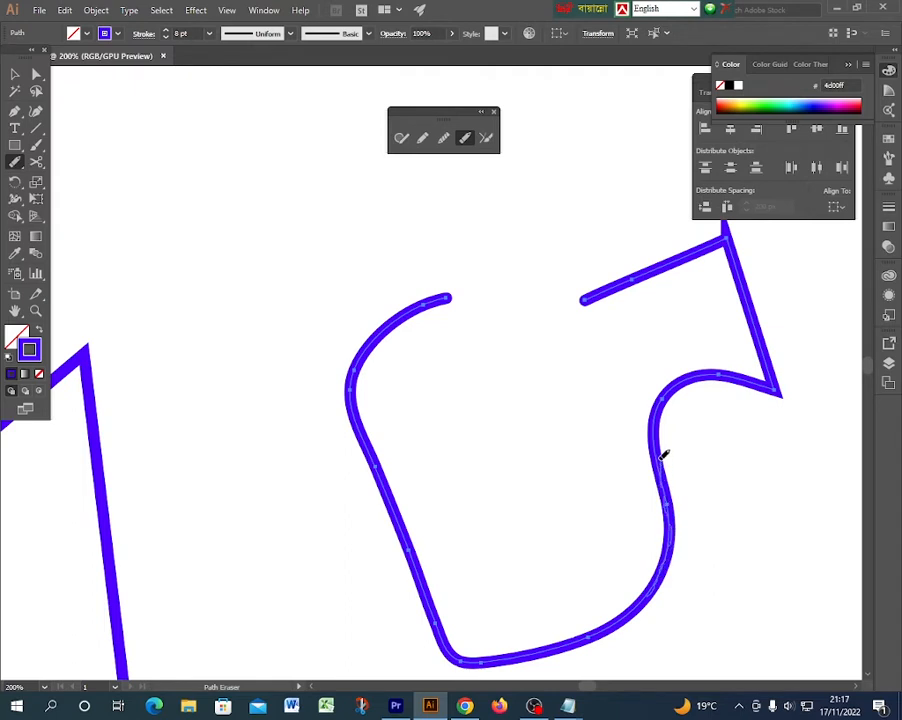
pyautogui.moveTo(660, 438); pyautogui.dragTo(618, 504)
pyautogui.scroll(-1, 618, 504)
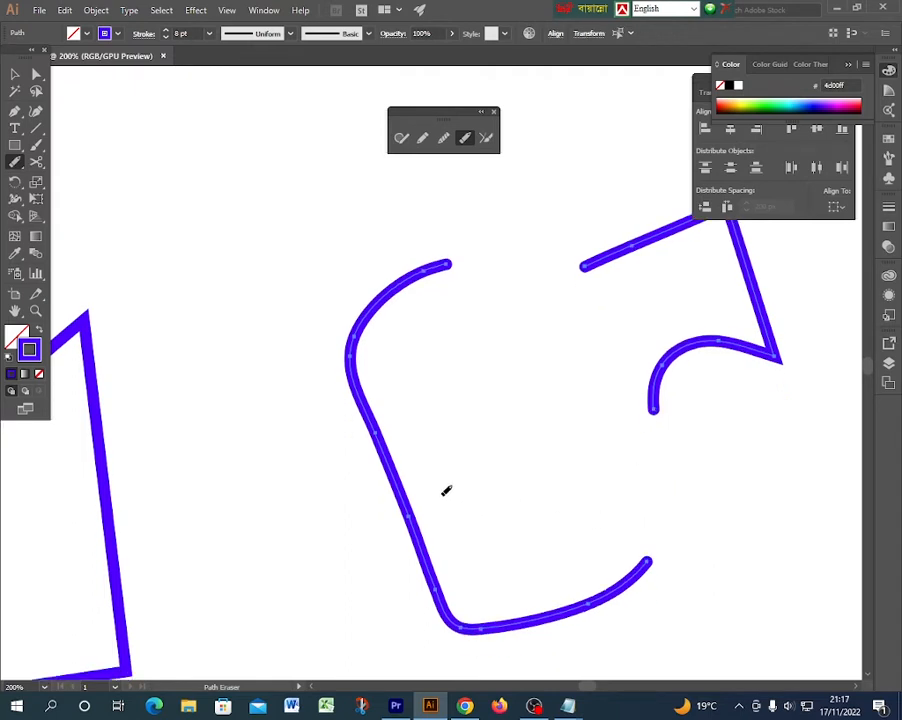
pyautogui.moveTo(386, 454); pyautogui.dragTo(420, 540)
pyautogui.scroll(-2, 622, 486)
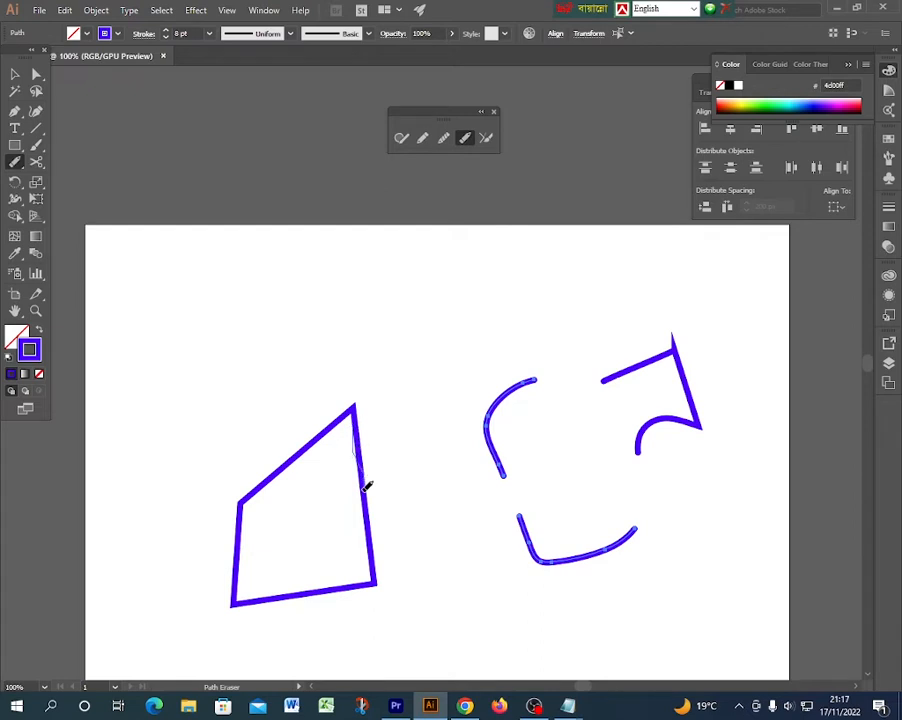
# Erase a gap in each of the quadrilateral's four sides with the Path Eraser Tool
pyautogui.click(14, 75)
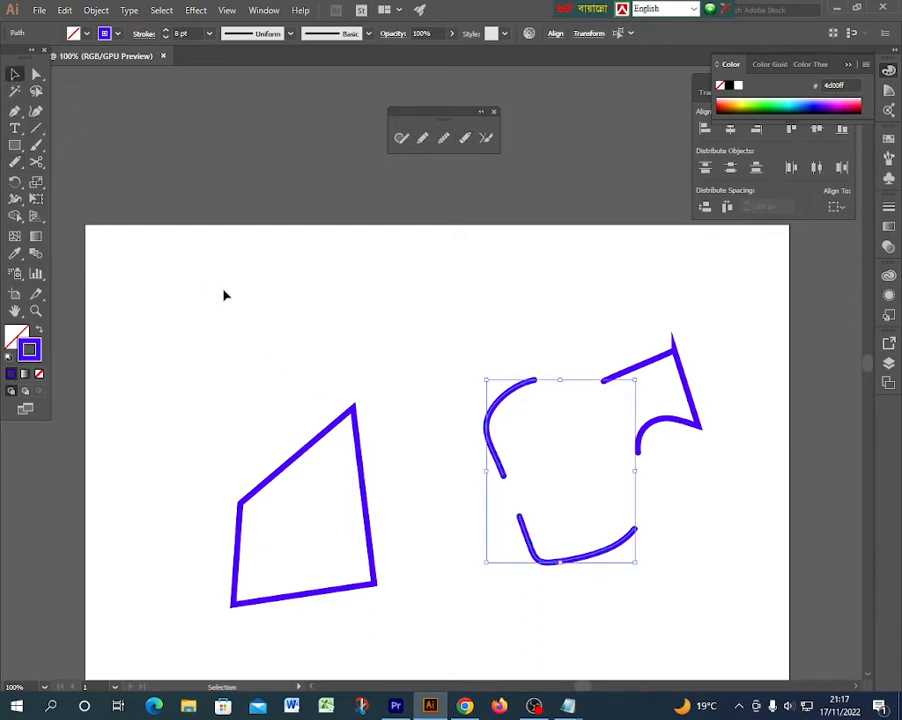
pyautogui.click(327, 435)
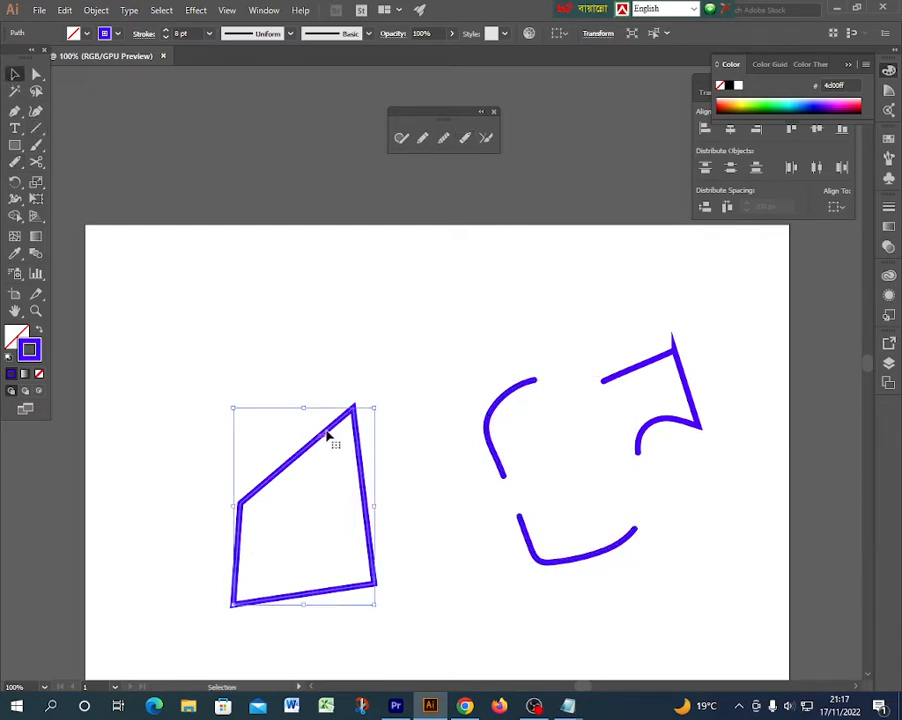
pyautogui.click(463, 139)
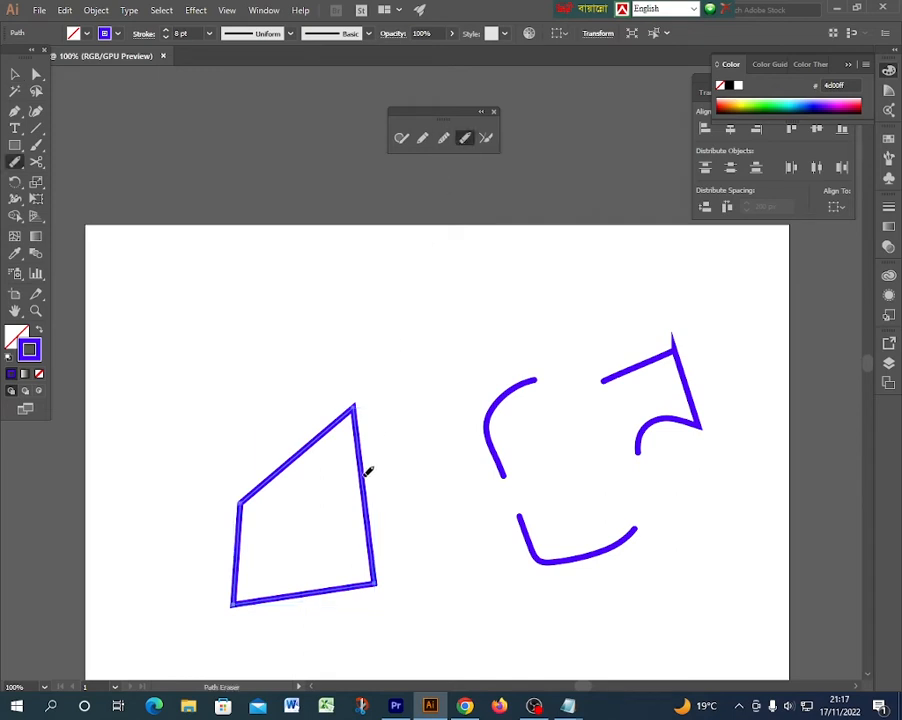
pyautogui.moveTo(367, 500)
pyautogui.mouseDown()
pyautogui.moveTo(368, 524)
pyautogui.moveTo(365, 514)
pyautogui.mouseUp()
pyautogui.moveTo(304, 447); pyautogui.dragTo(287, 465)
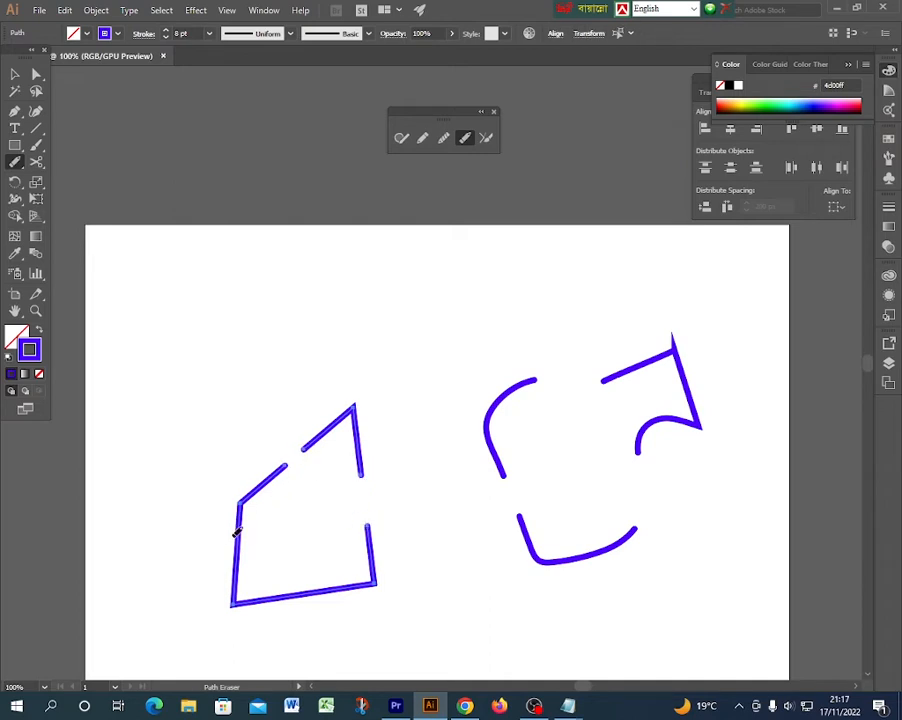
pyautogui.moveTo(240, 572); pyautogui.dragTo(238, 530)
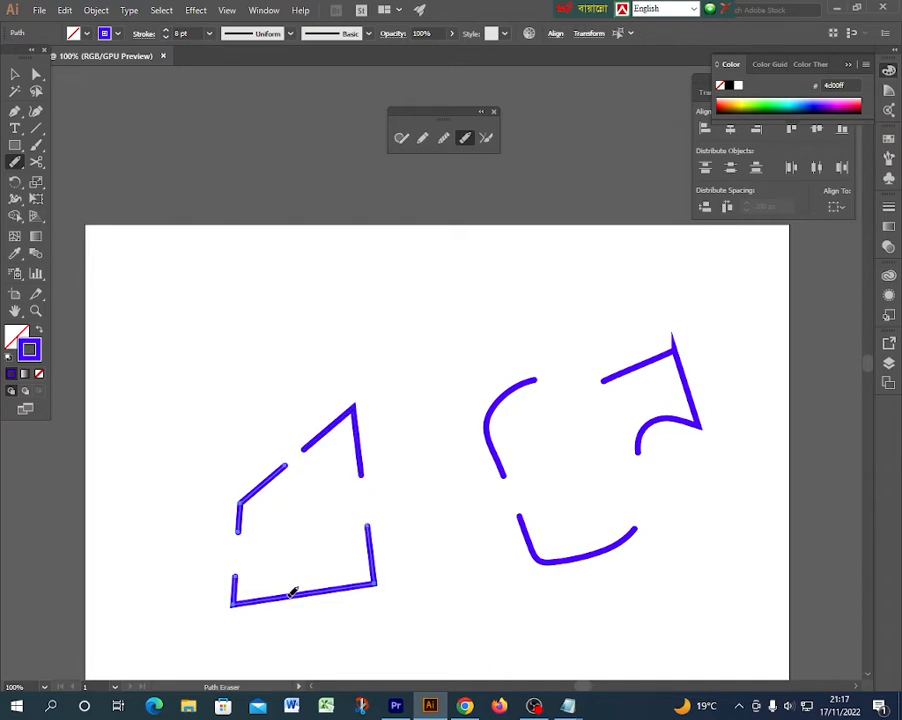
pyautogui.moveTo(341, 584); pyautogui.dragTo(291, 596)
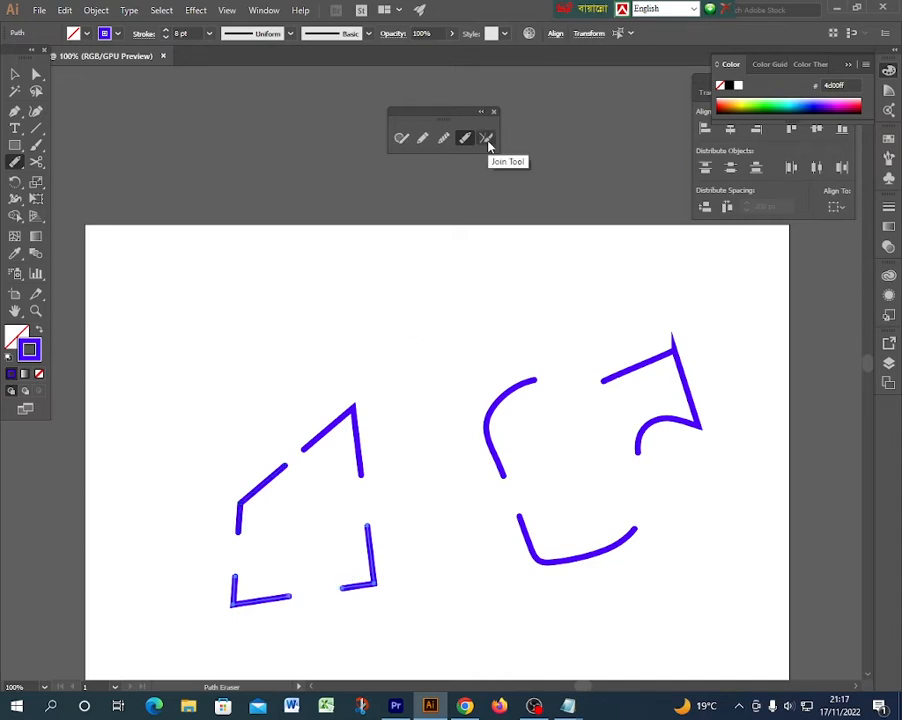
# Draw an open, three-segment triangular path above the two broken shapes with the Pen Tool, leaving its left corner unjoined
pyautogui.click(12, 75)
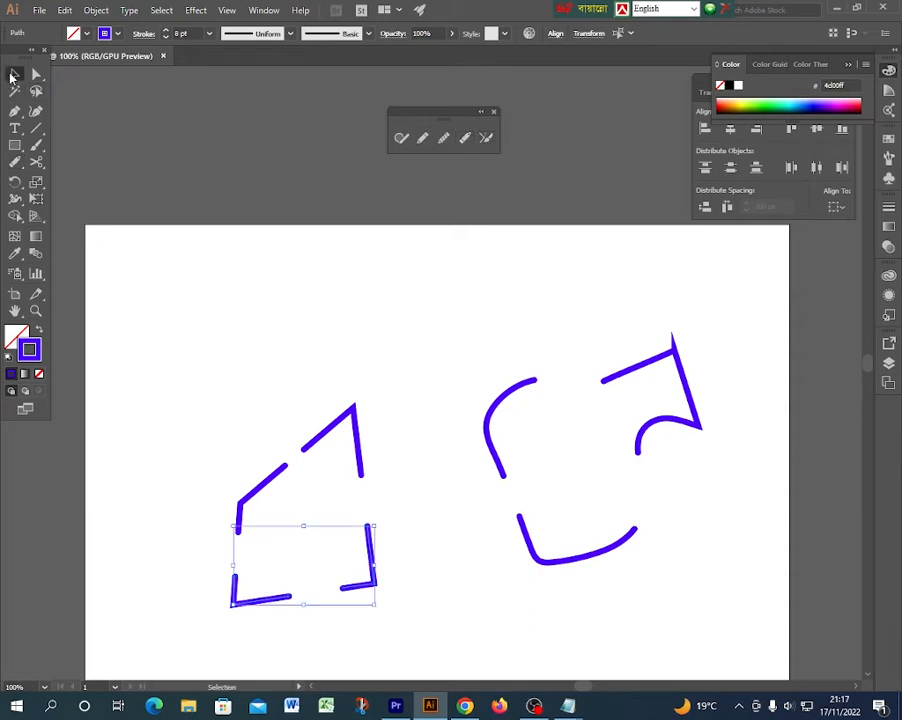
pyautogui.click(136, 266)
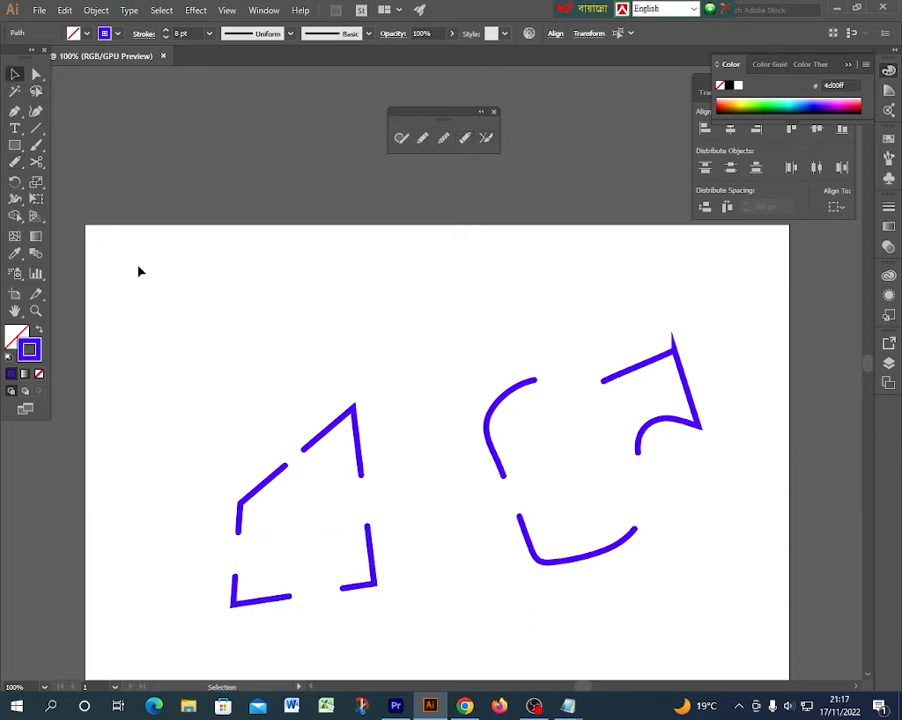
pyautogui.click(16, 112)
pyautogui.click(338, 265)
pyautogui.click(458, 259)
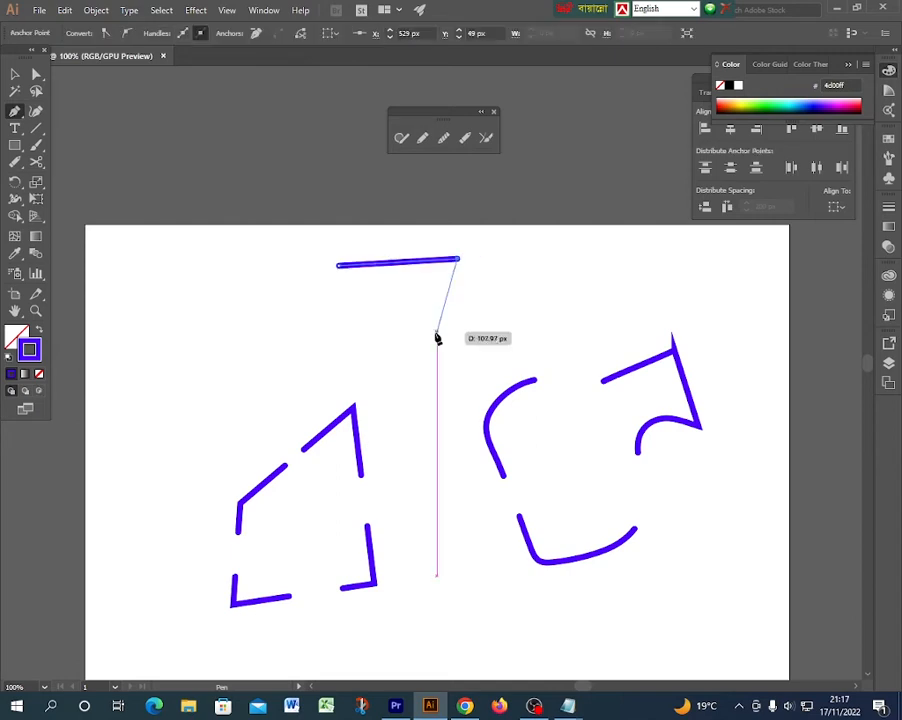
pyautogui.click(431, 351)
pyautogui.click(293, 284)
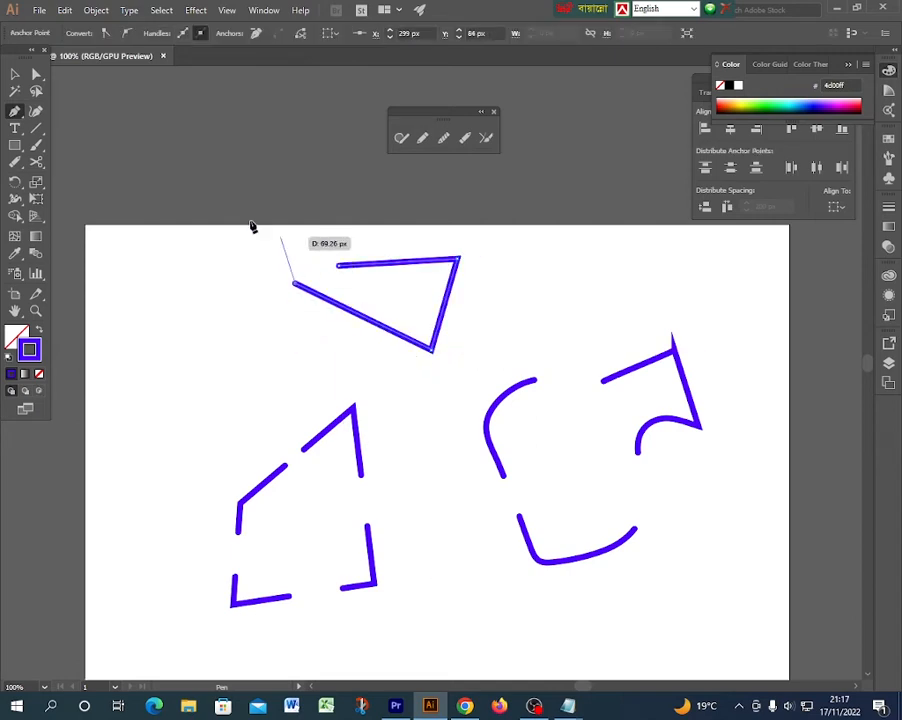
pyautogui.click(14, 75)
# Join the two open ends of the triangular path into a closed left corner with the Join Tool
pyautogui.scroll(3, 268, 266)
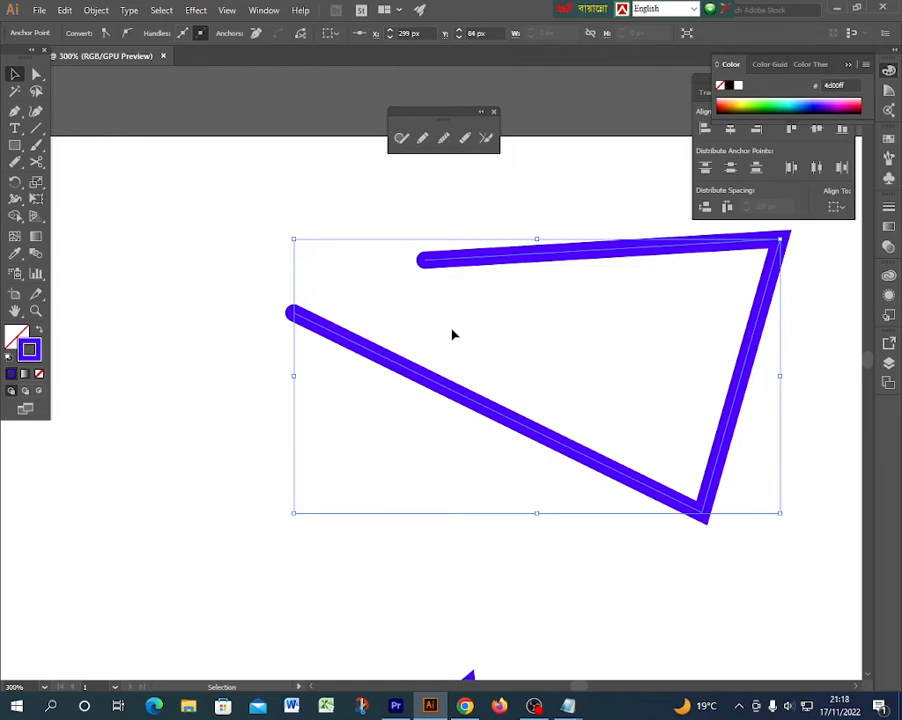
pyautogui.click(487, 139)
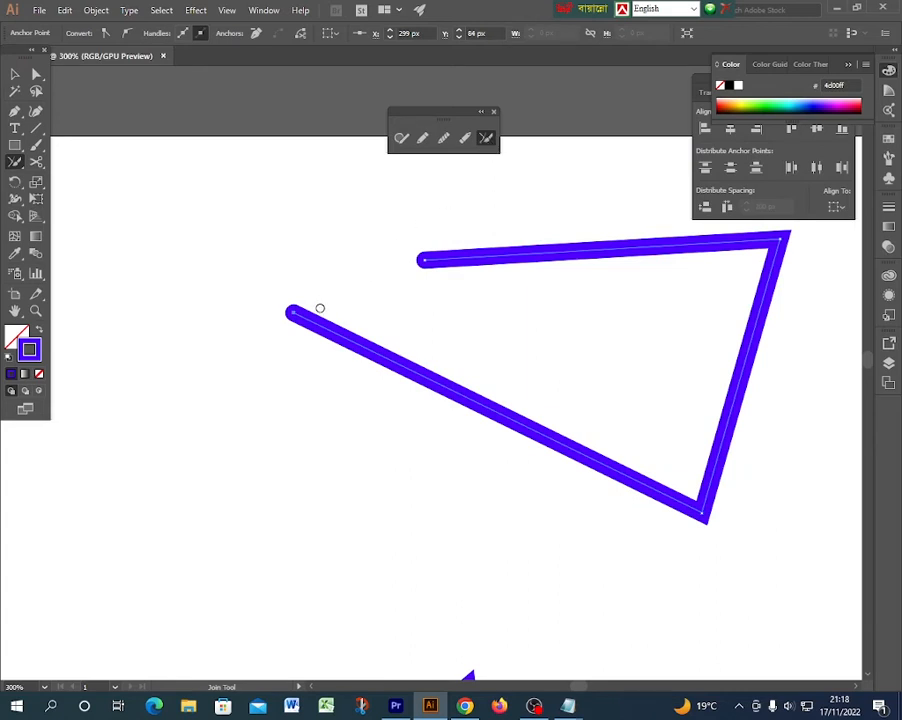
pyautogui.moveTo(293, 313); pyautogui.dragTo(426, 260)
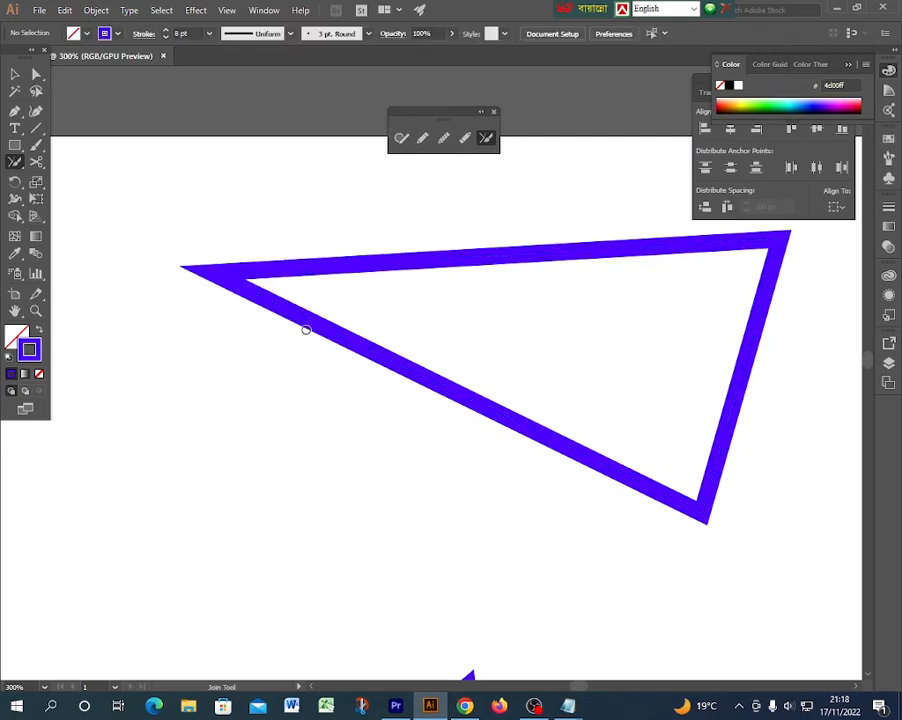
pyautogui.hotkey('ctrl', 'z')
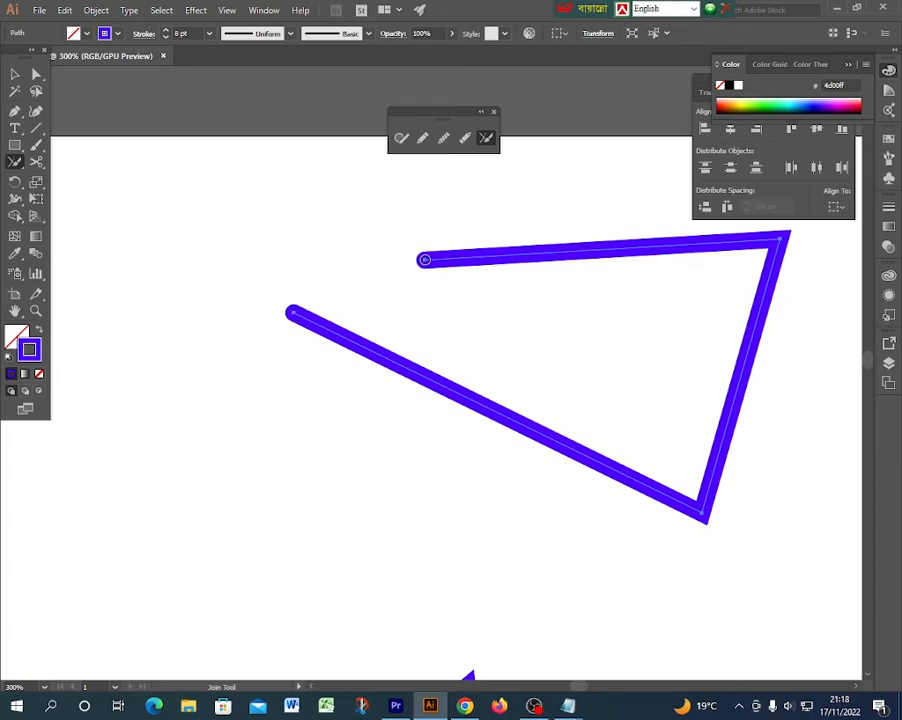
pyautogui.moveTo(423, 260); pyautogui.dragTo(293, 313)
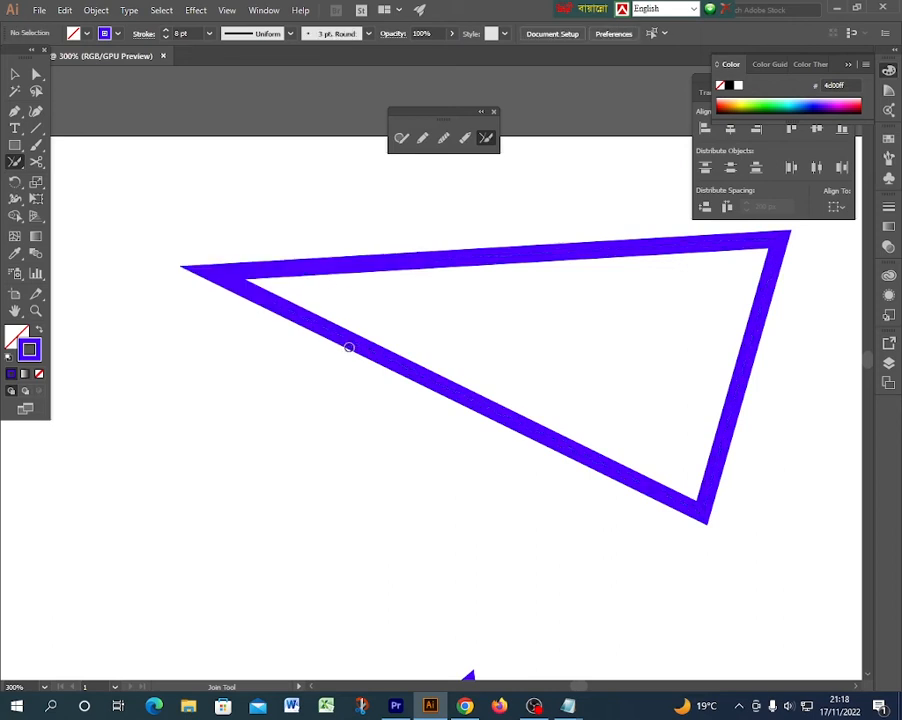
# Draw an open, four-segment kite-like path in the artboard's upper-left area with the Pen Tool, leaving a gap at its top
pyautogui.scroll(-2, 495, 366)
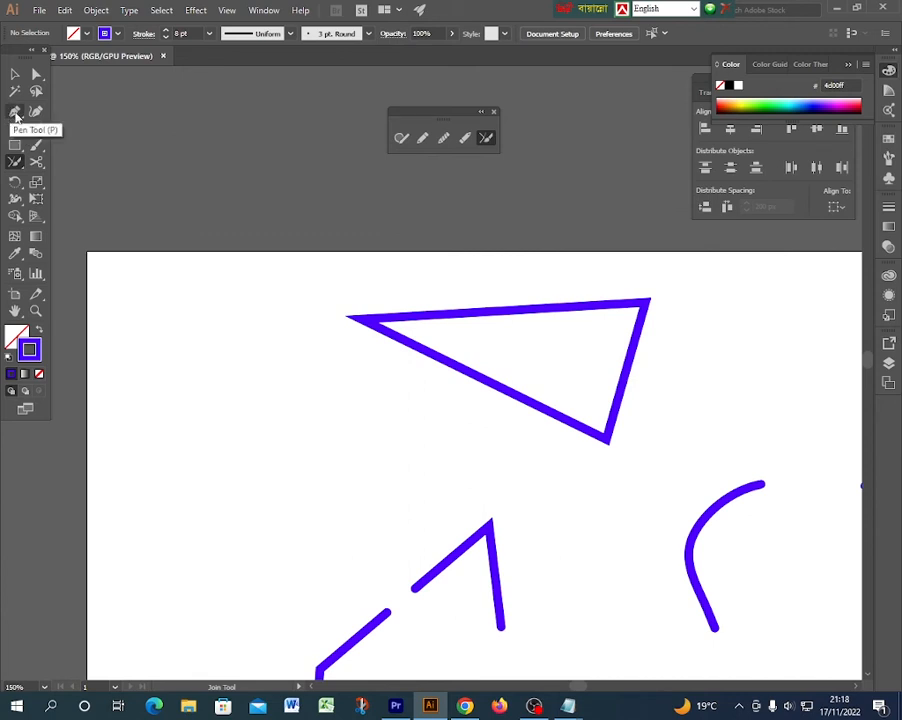
pyautogui.click(14, 111)
pyautogui.click(158, 271)
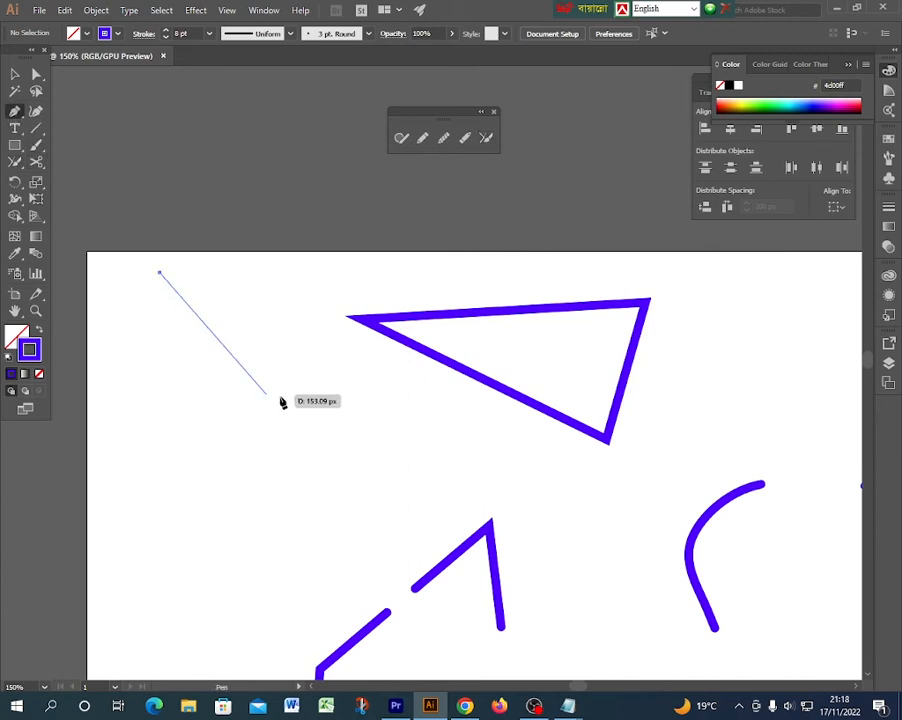
pyautogui.click(287, 396)
pyautogui.click(175, 488)
pyautogui.click(131, 391)
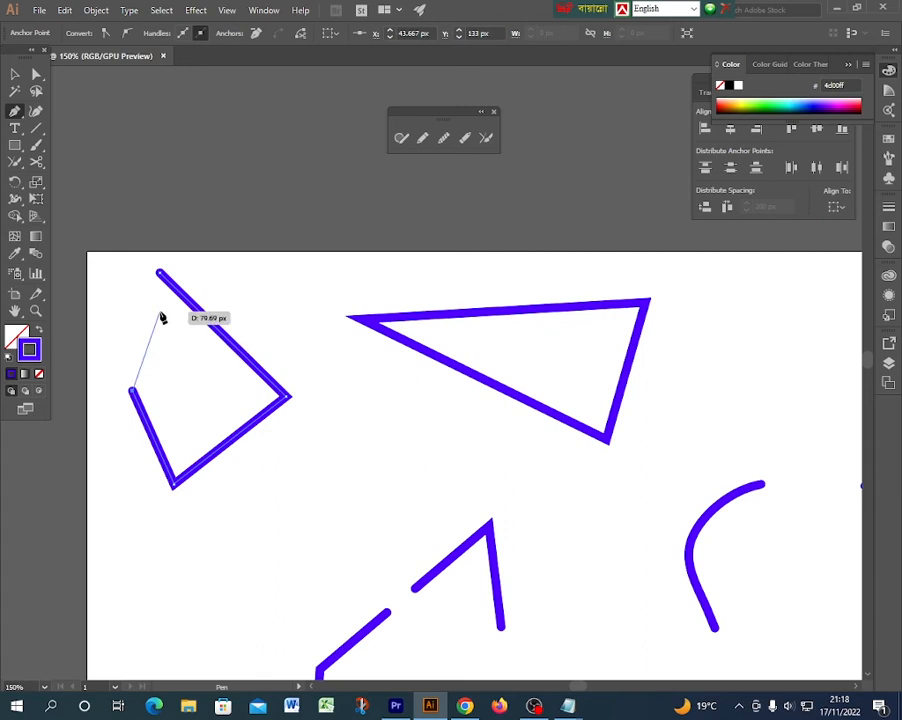
pyautogui.click(160, 312)
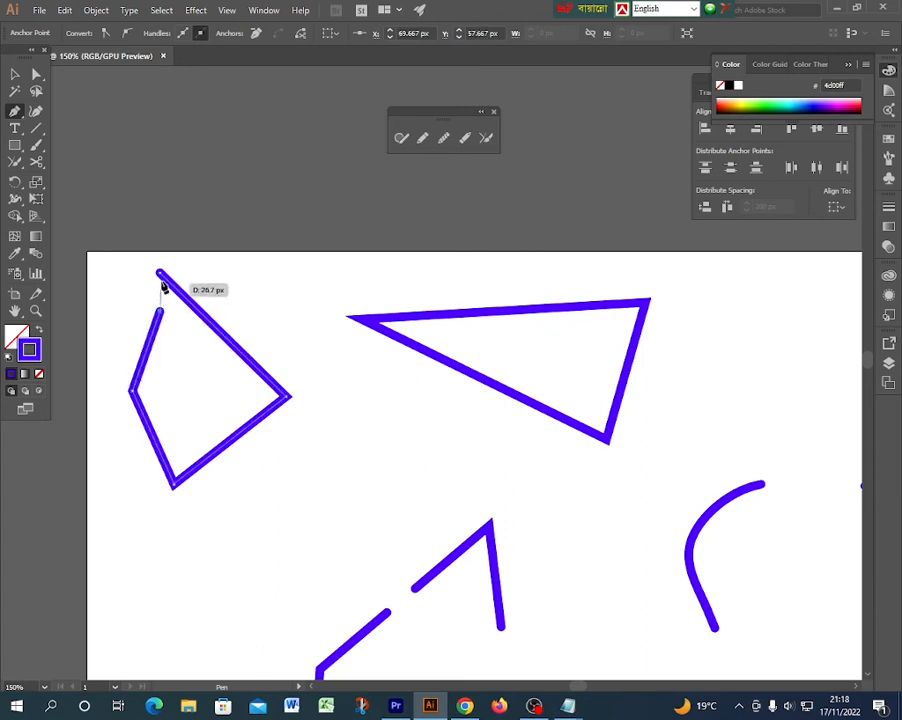
# Close the gap at the top of the kite-like path with the Join Tool
pyautogui.click(485, 138)
pyautogui.scroll(2, 142, 290)
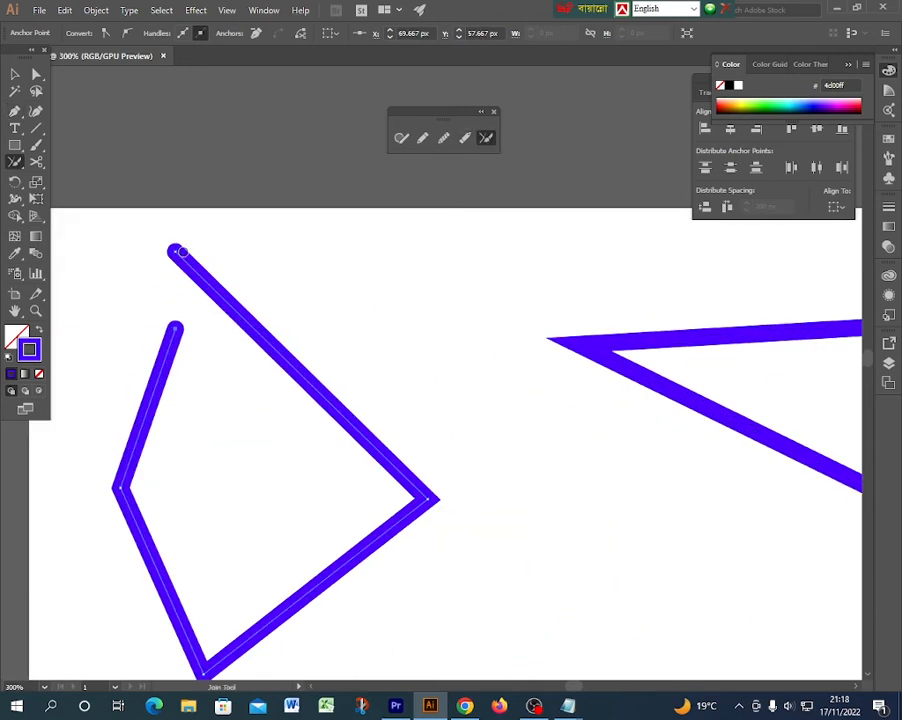
pyautogui.moveTo(175, 250); pyautogui.dragTo(175, 326)
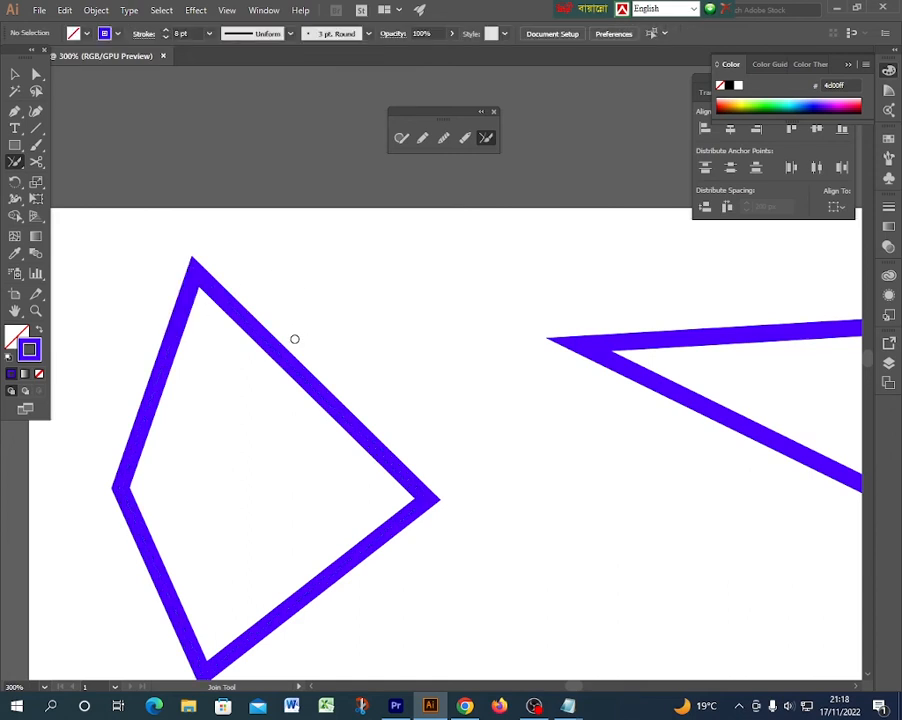
pyautogui.scroll(-2, 294, 339)
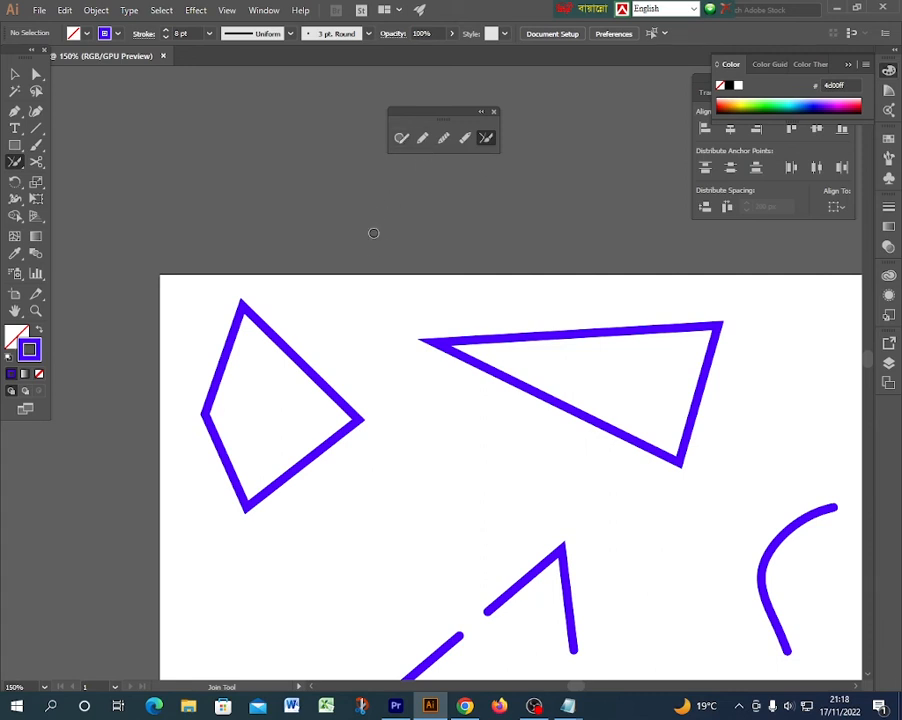
pyautogui.scroll(-1, 338, 280)
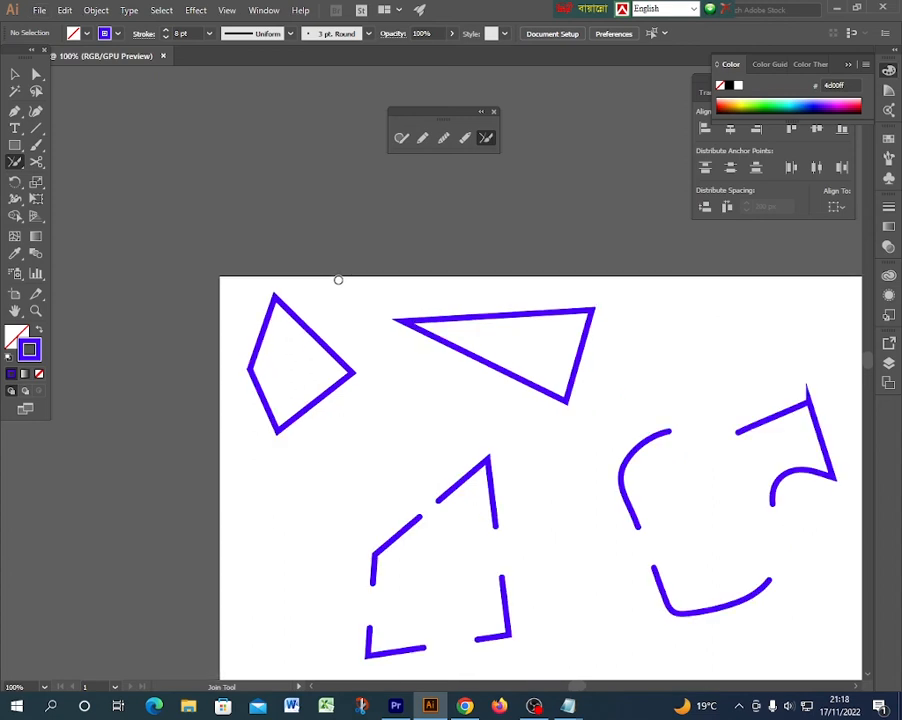